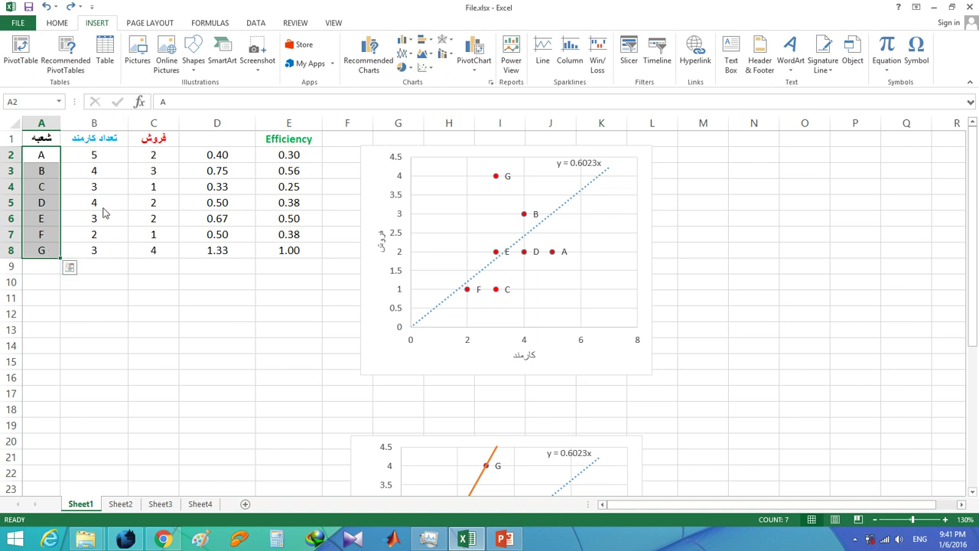
Examine the branch, employee-count and sales data in columns A to C for branches A to G
left_click_drag(104, 254, 105, 155)
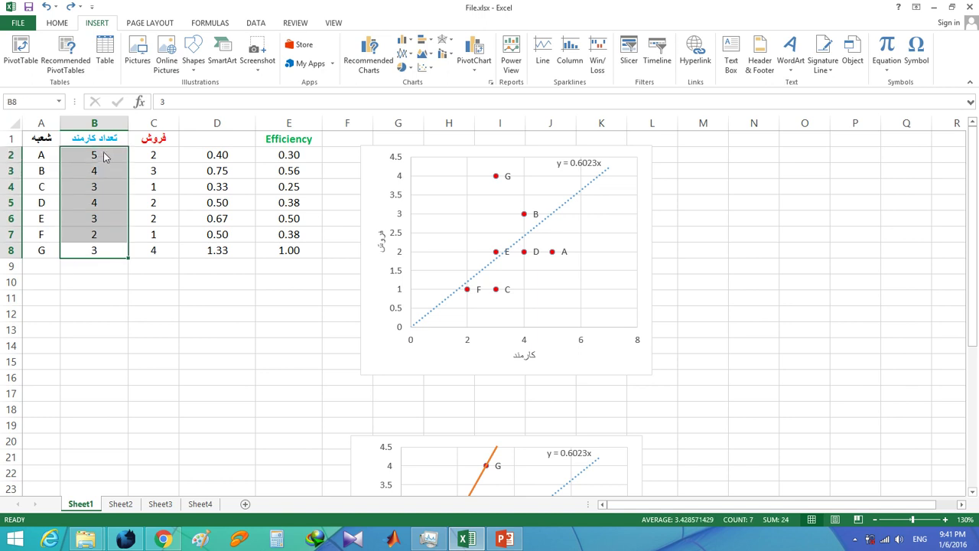
key("ctrl+Up")
left_click(108, 158)
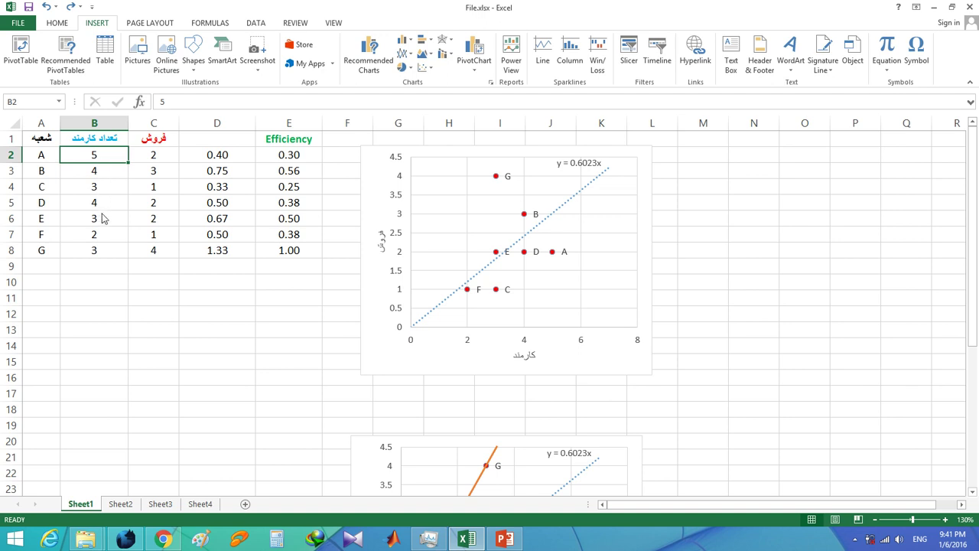
left_click_drag(44, 160, 148, 260)
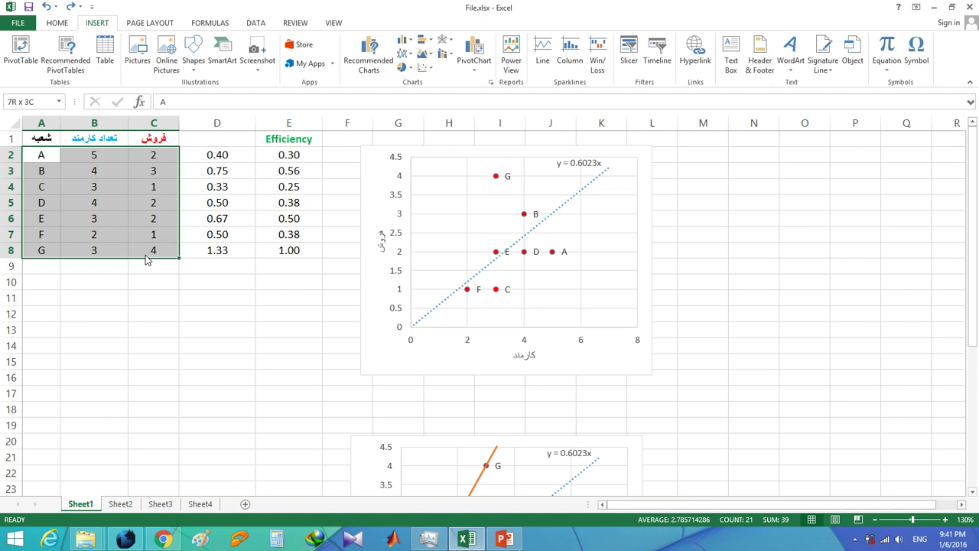
left_click(159, 141)
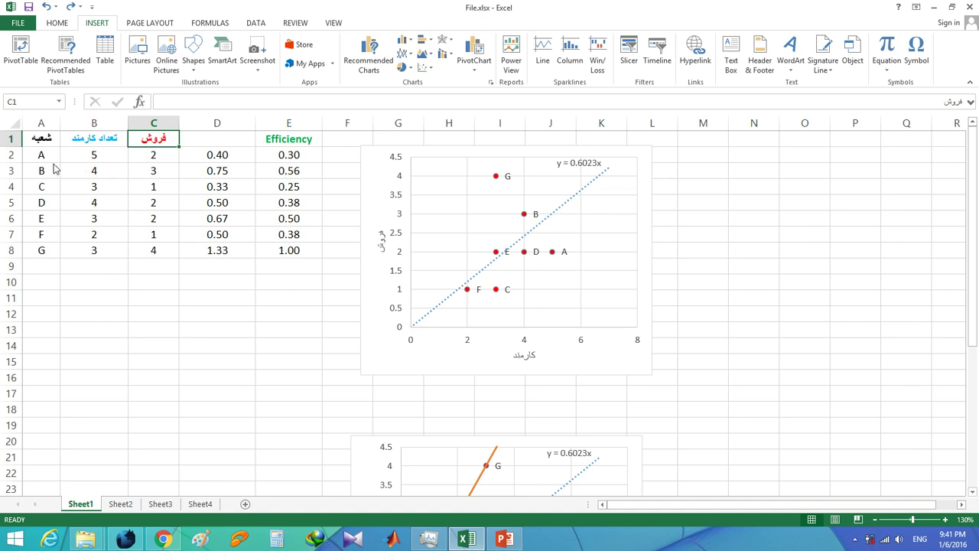
left_click(153, 163)
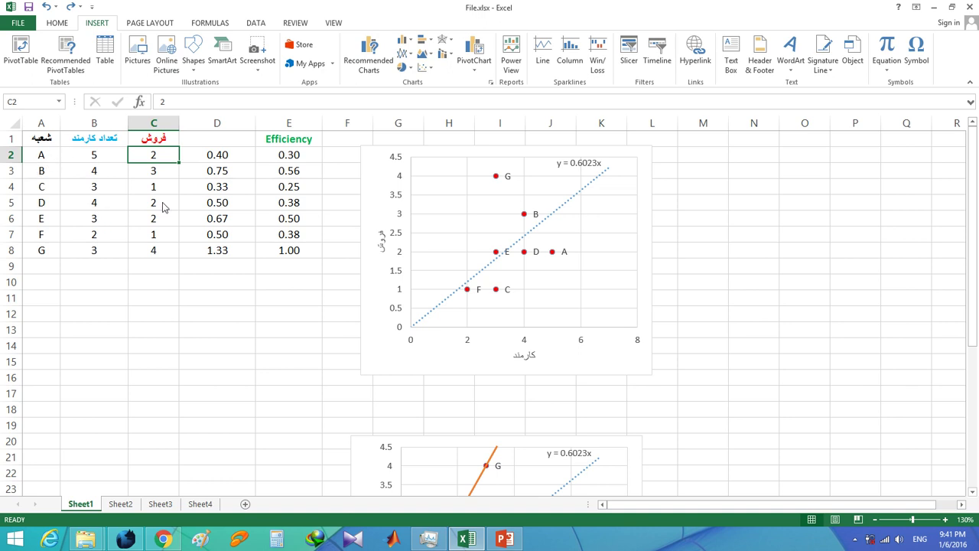
left_click(162, 177)
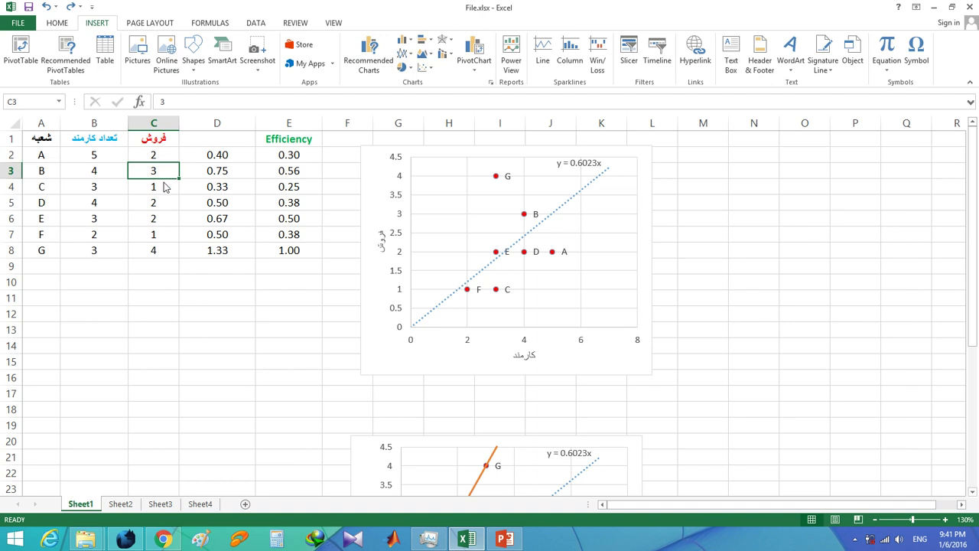
left_click(162, 190)
left_click_drag(161, 162, 166, 255)
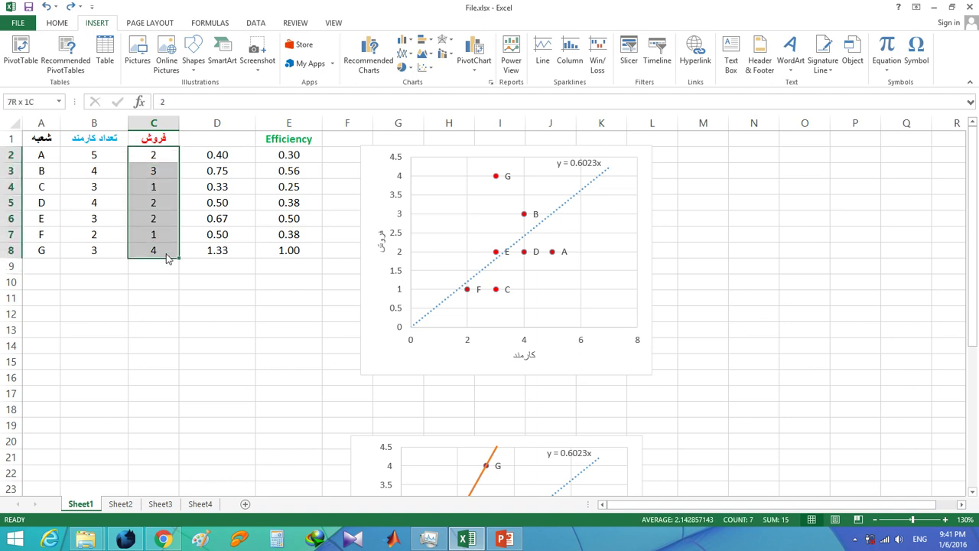
Examine the sales-per-employee formula in D2 and compare the ratios in D2:D8 with the Efficiency values in E2:E8
left_click(217, 159)
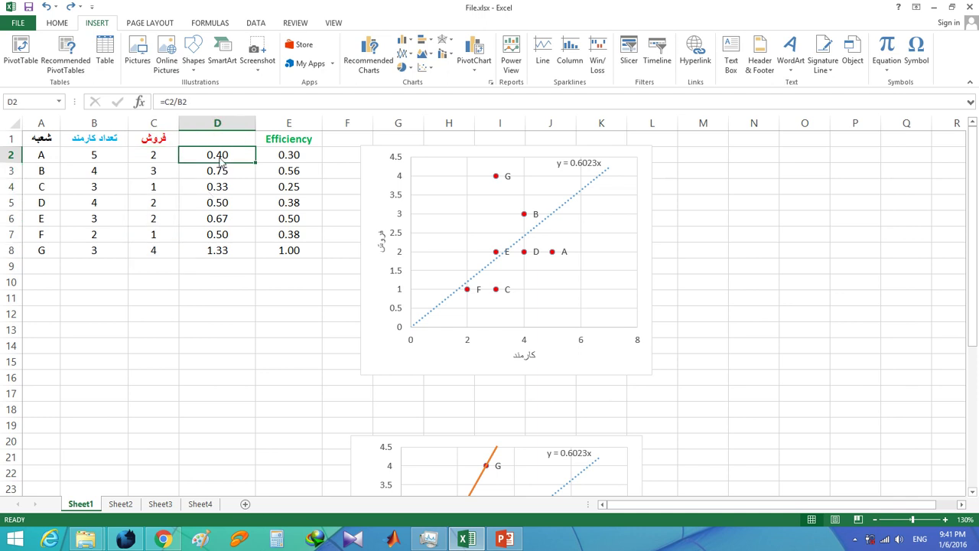
double_click(219, 159)
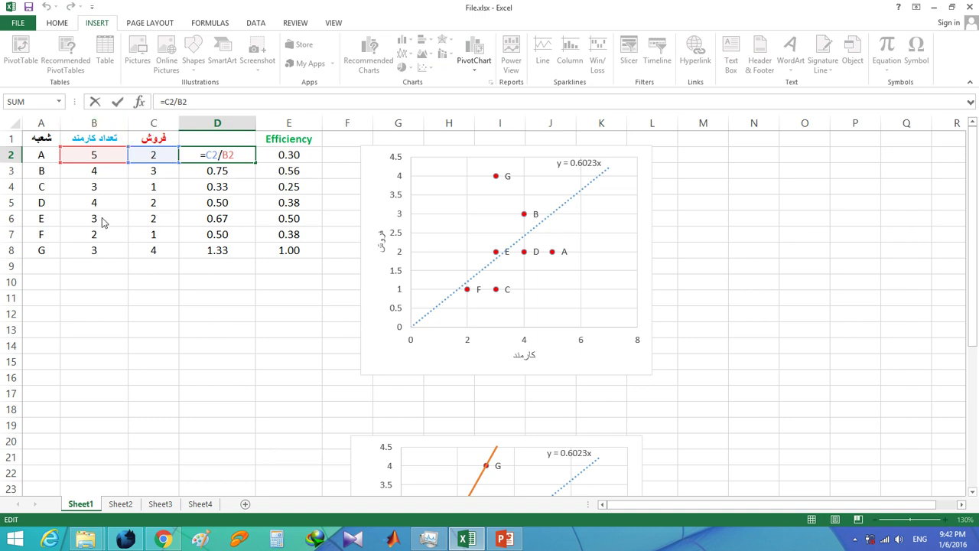
key("Return")
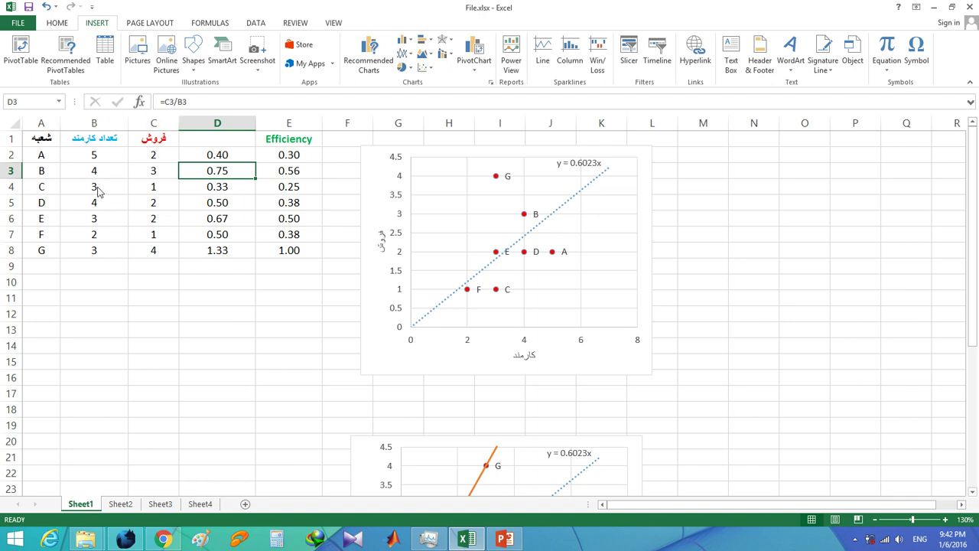
left_click(223, 158)
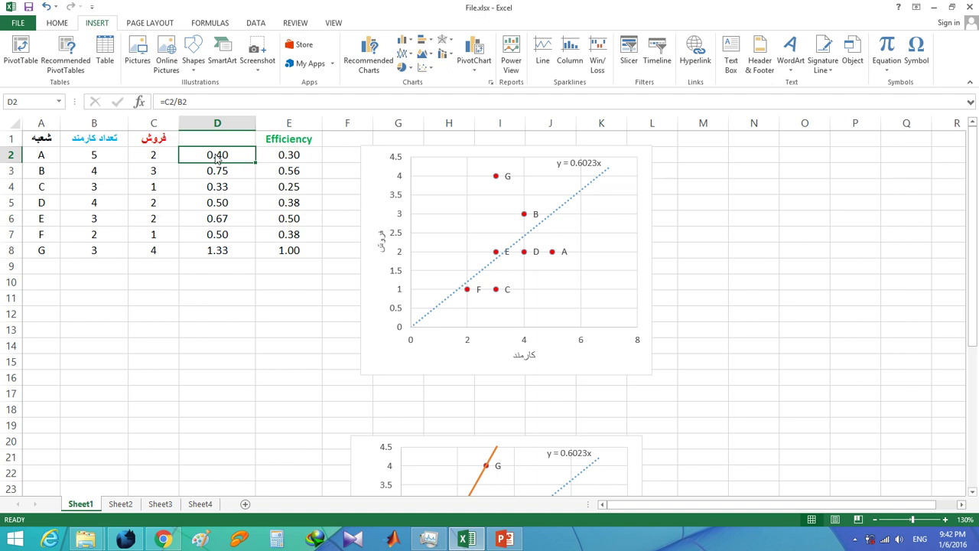
left_click_drag(217, 156, 219, 259)
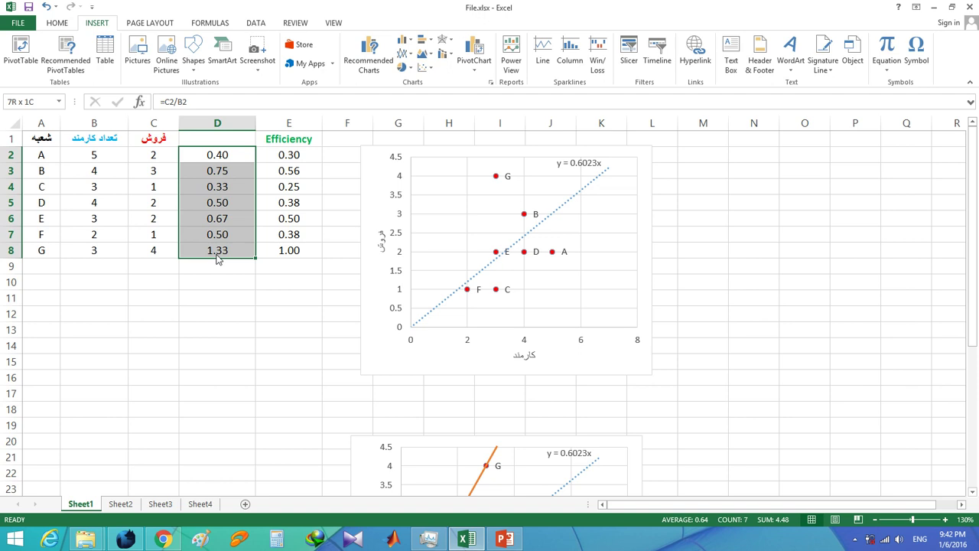
left_click_drag(217, 259, 218, 259)
left_click_drag(219, 155, 233, 257)
left_click_drag(291, 156, 298, 259)
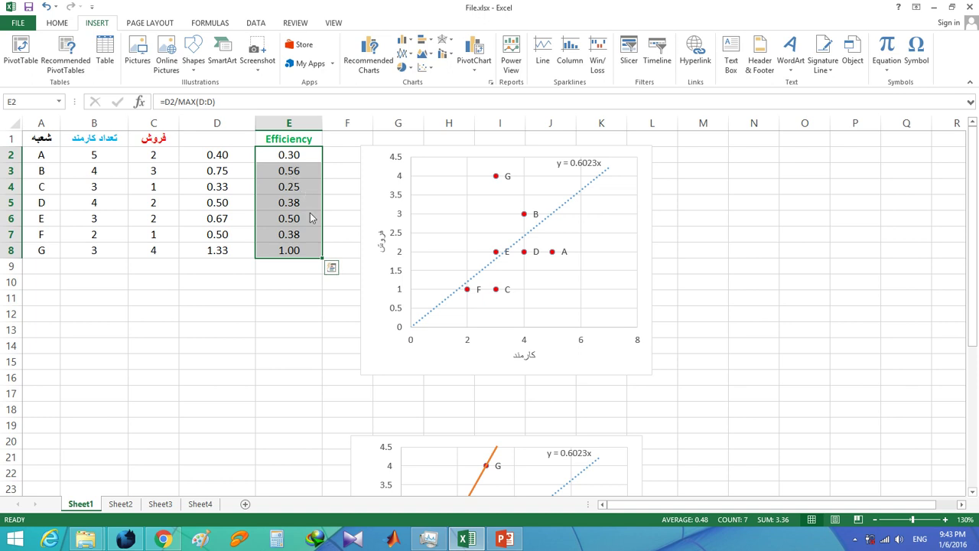
left_click_drag(228, 154, 233, 252)
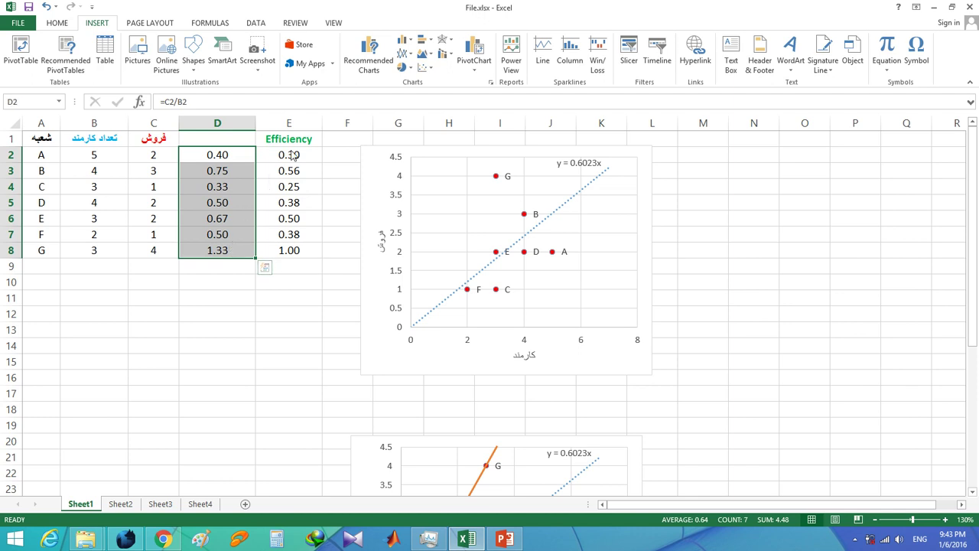
left_click_drag(293, 159, 314, 254)
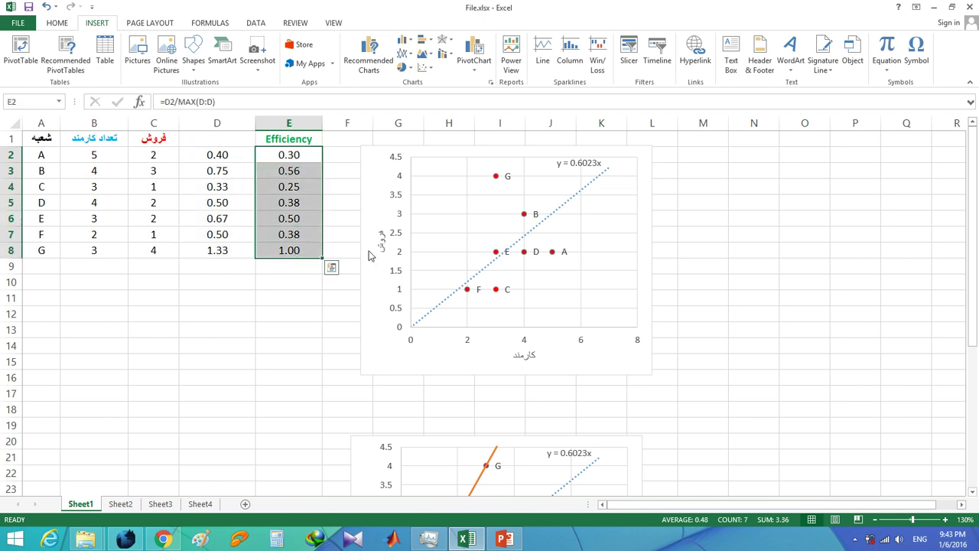
Compare the two scatter charts on Sheet1, including the orange line through point G, with the Efficiency table
scroll(431, 256, "down", 1)
scroll(432, 255, "up", 1)
mouse_move(499, 184)
scroll(517, 234, "down", 1)
scroll(517, 233, "down", 4)
scroll(515, 205, "down", 1)
scroll(512, 205, "up", 1)
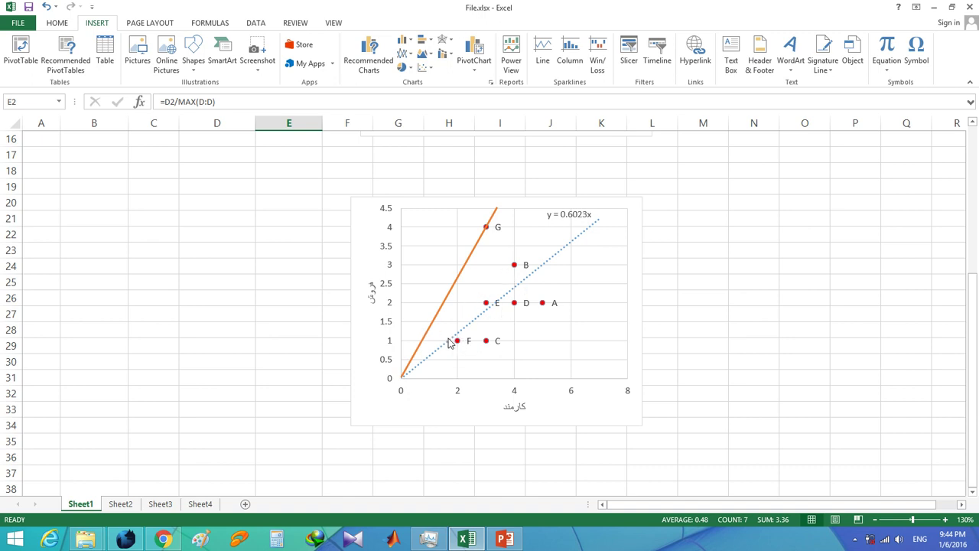
scroll(244, 213, "up", 5)
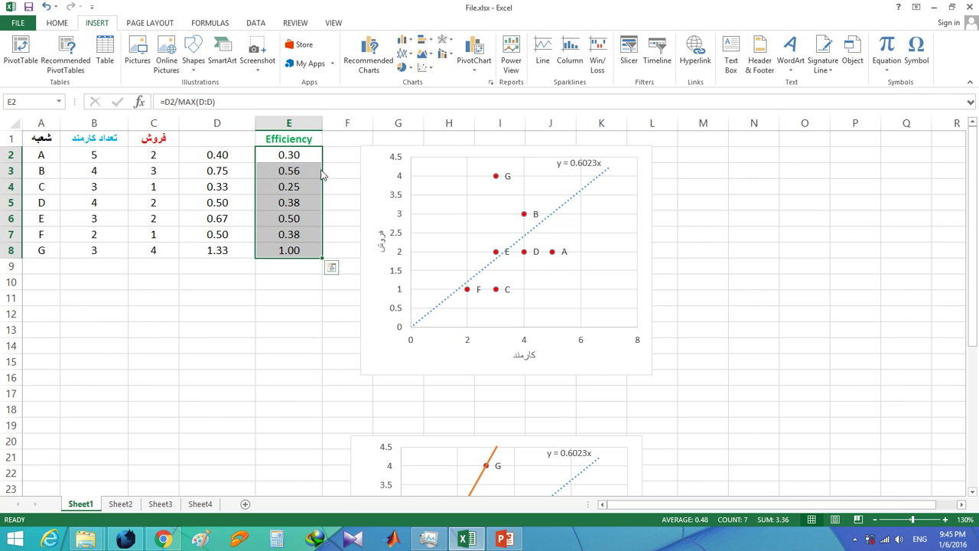
scroll(399, 249, "down", 3)
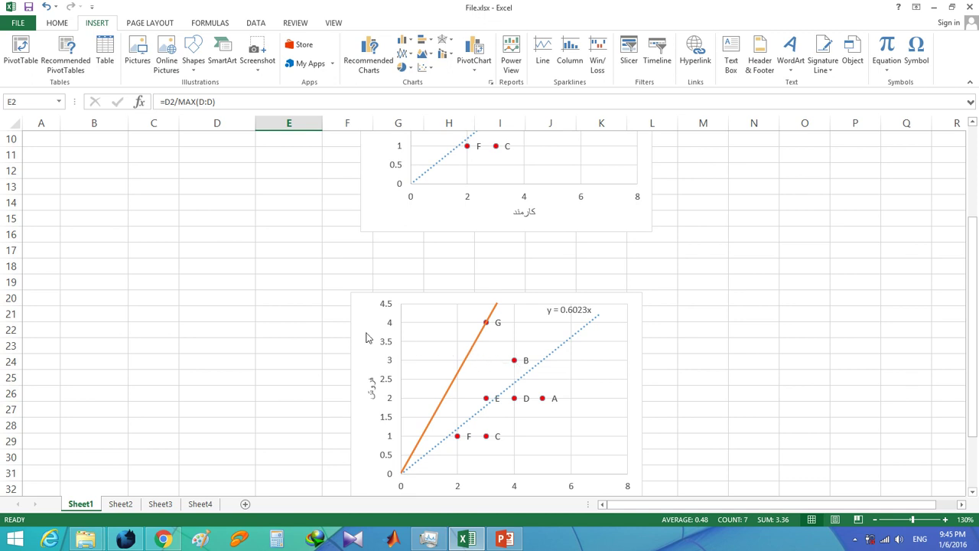
scroll(245, 246, "up", 3)
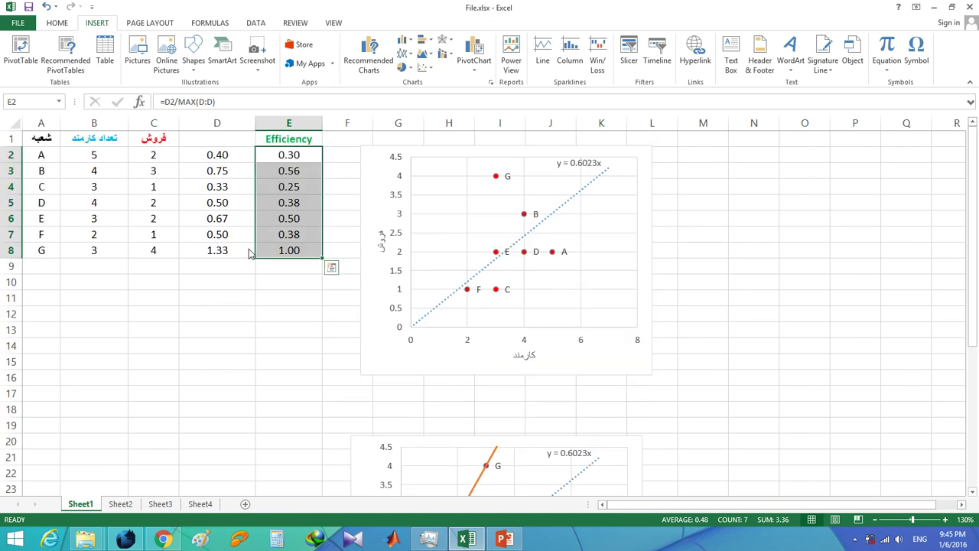
scroll(249, 255, "down", 3)
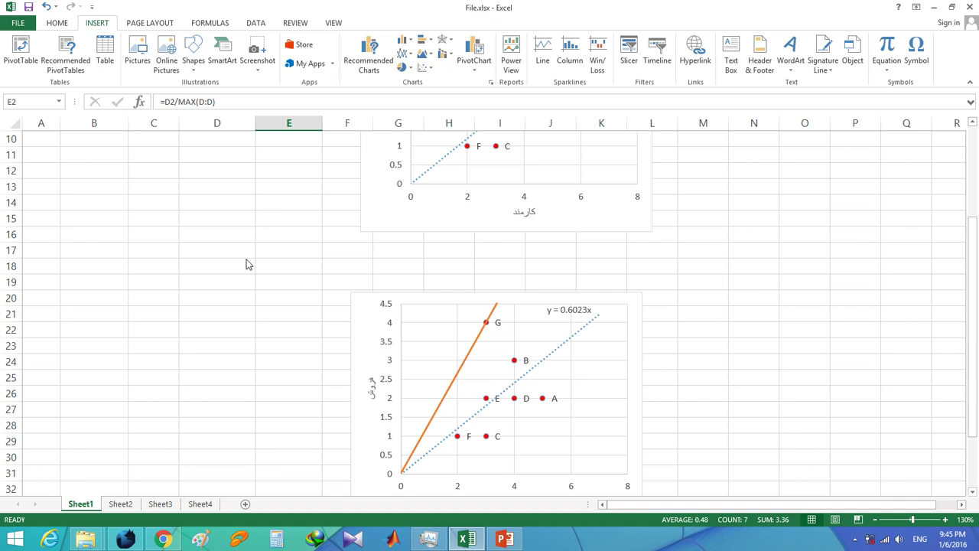
Open Sheet2 and examine the employee, area and sales columns and the ratio formula in E2
left_click(120, 504)
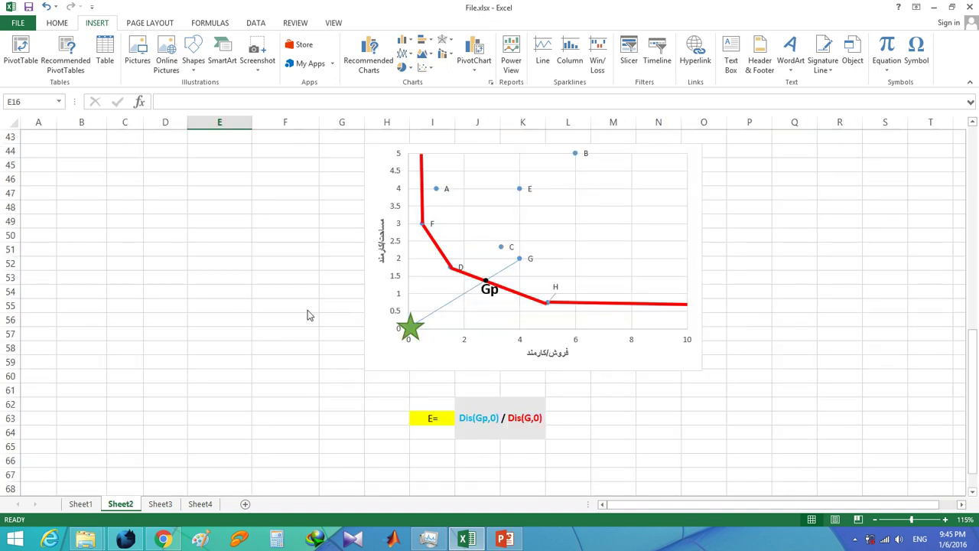
scroll(309, 307, "up", 6)
scroll(309, 312, "up", 9)
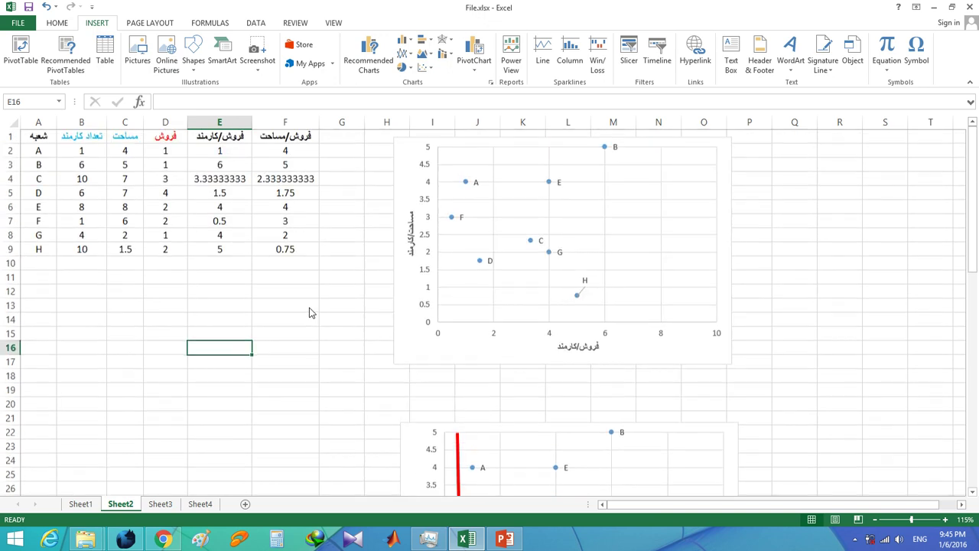
left_click(78, 305)
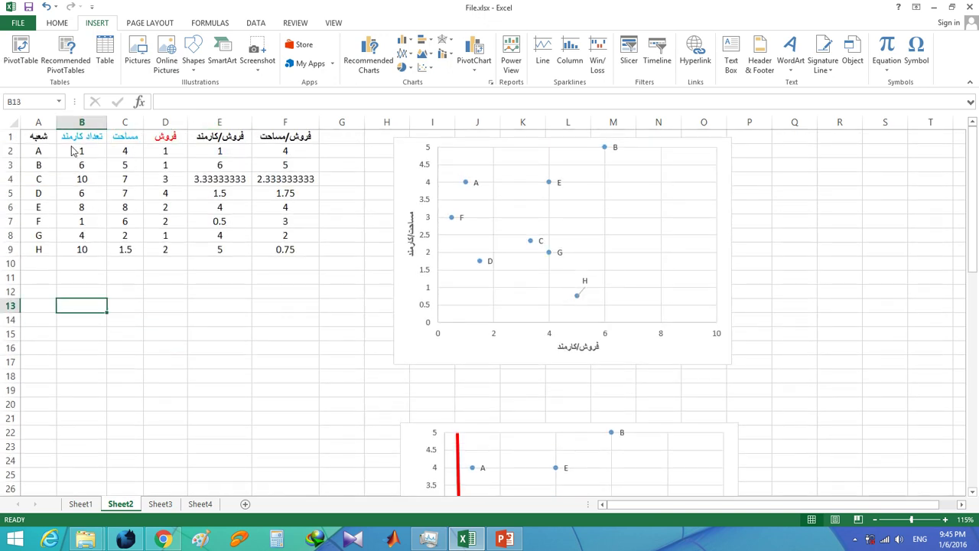
left_click_drag(75, 145, 122, 144)
left_click(169, 144)
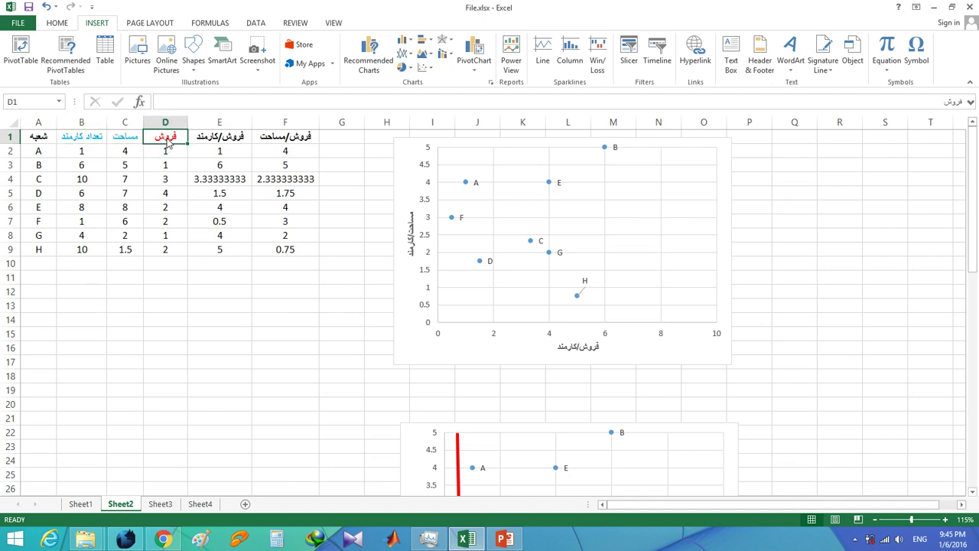
left_click(90, 142)
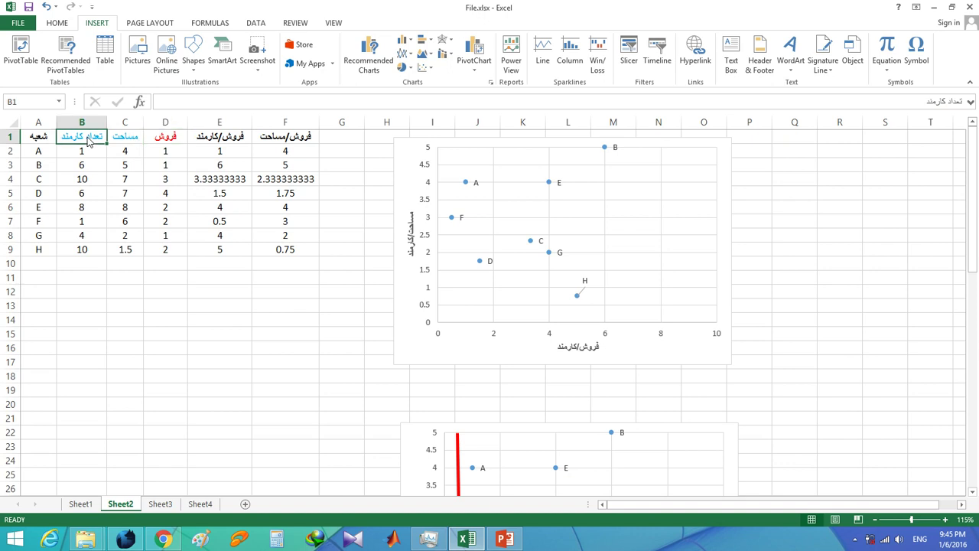
left_click(130, 145)
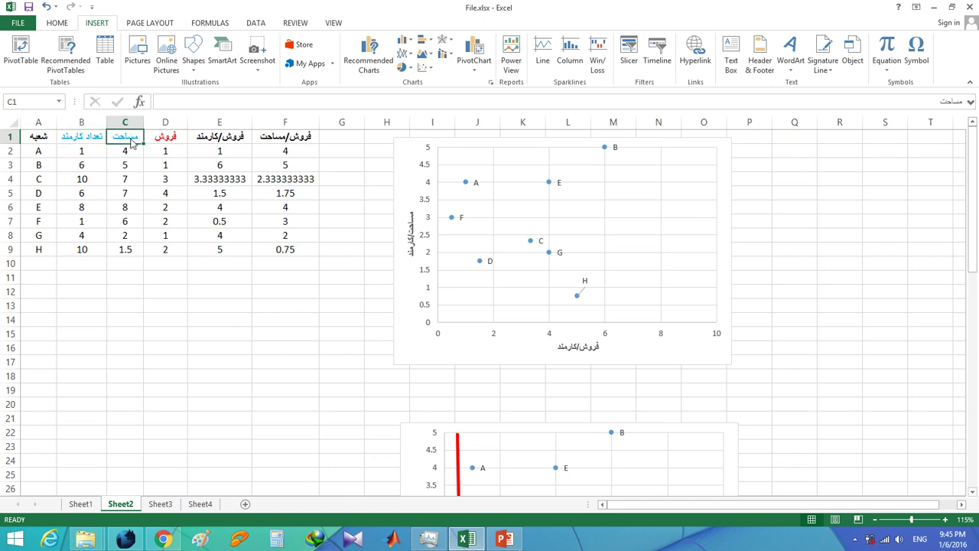
left_click(174, 144)
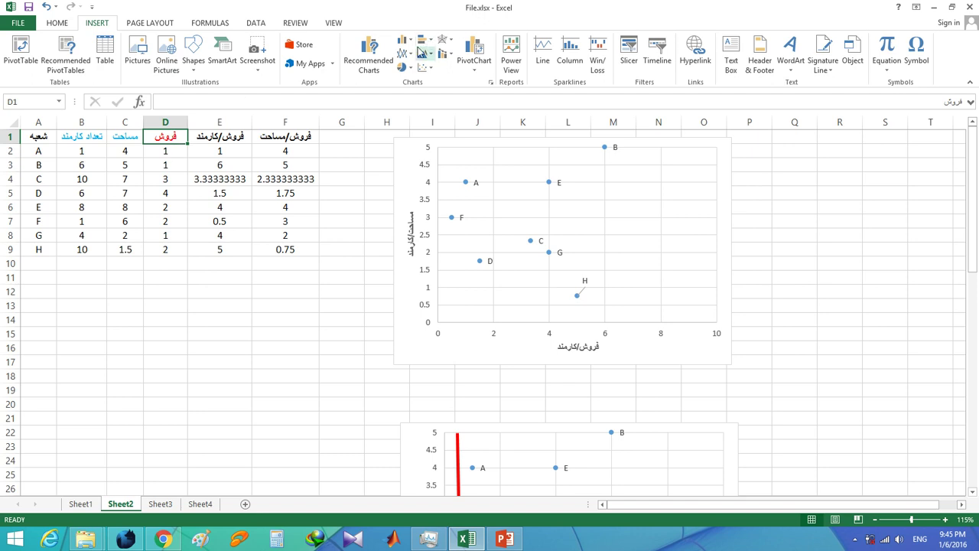
left_click(214, 140)
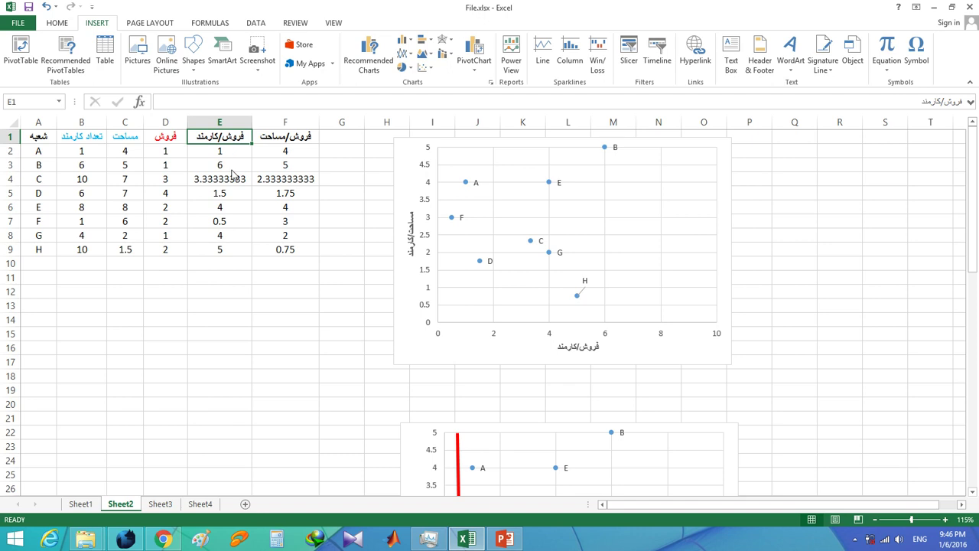
double_click(211, 153)
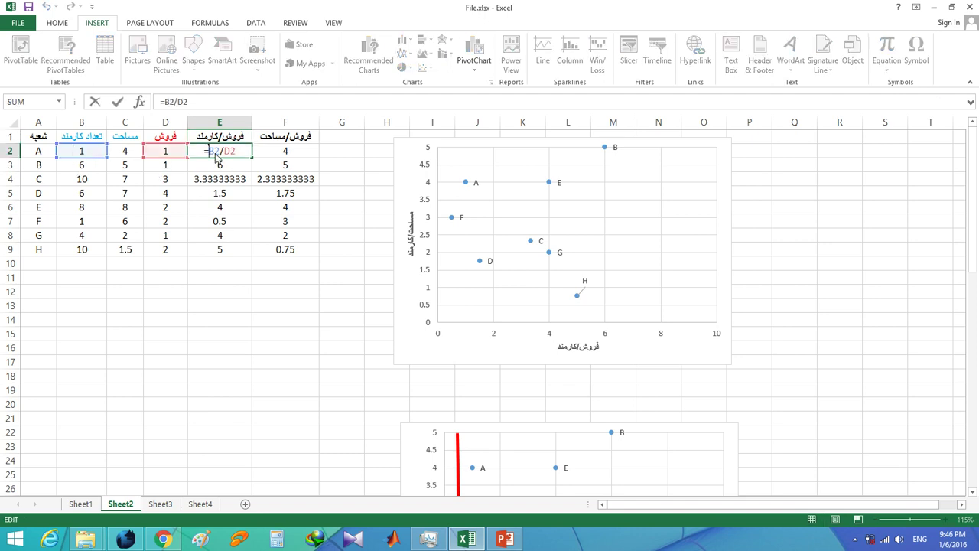
key("Return")
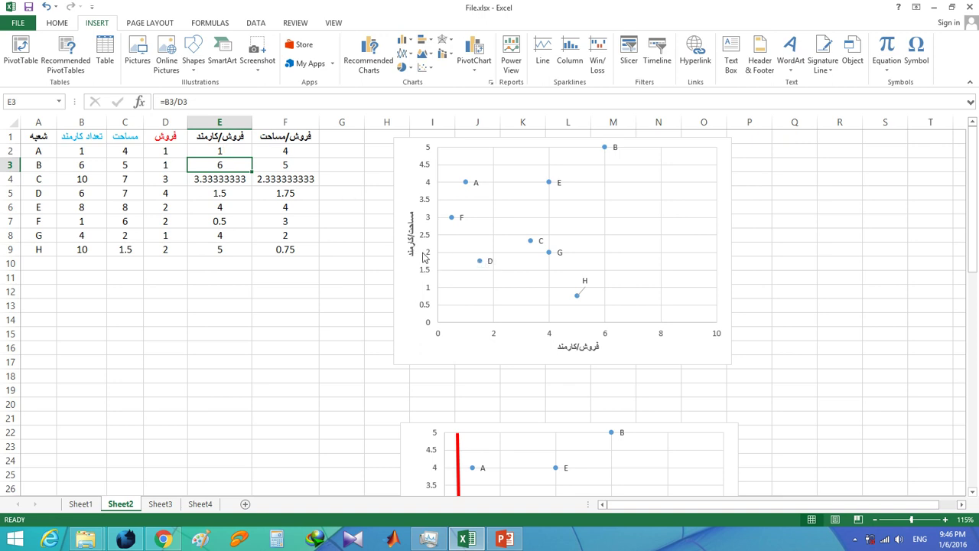
Replace the vertical axis title of the upper scatter chart on Sheet2 with the header text copied from F1
left_click(282, 134)
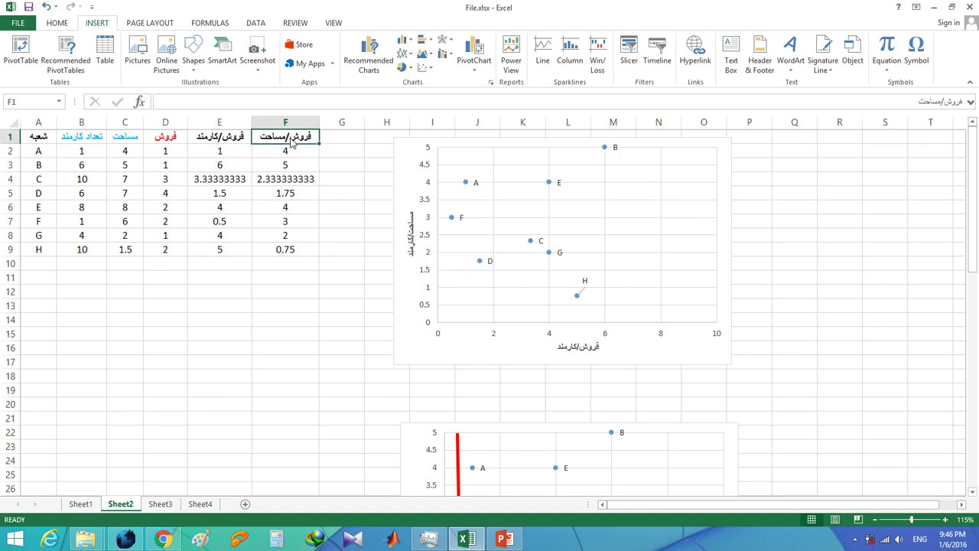
key("ctrl+c")
left_click(410, 234)
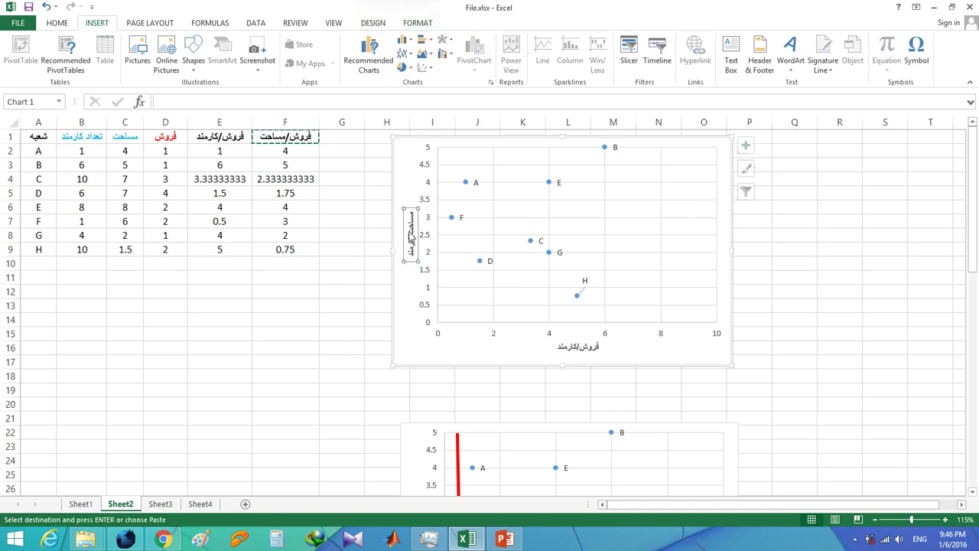
key("ctrl+v")
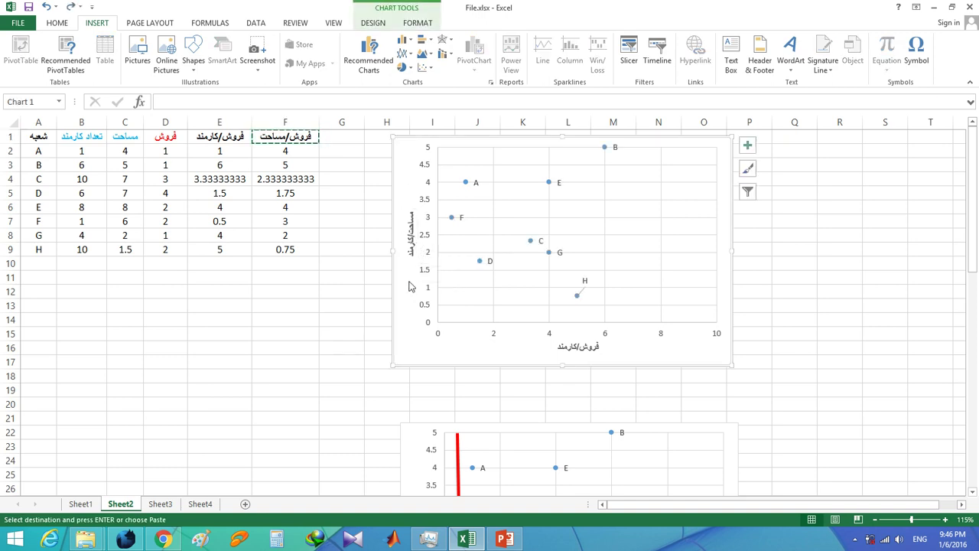
double_click(410, 249)
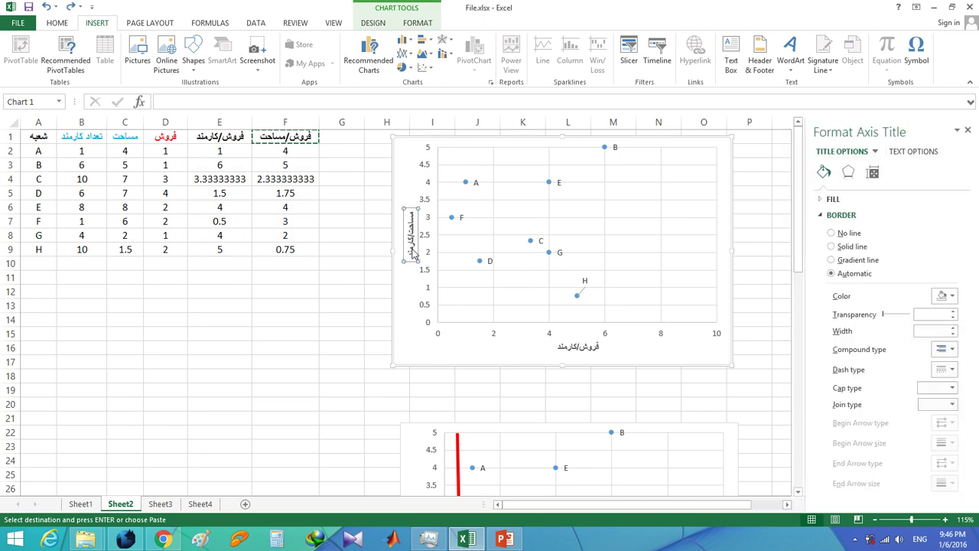
key("ctrl+v")
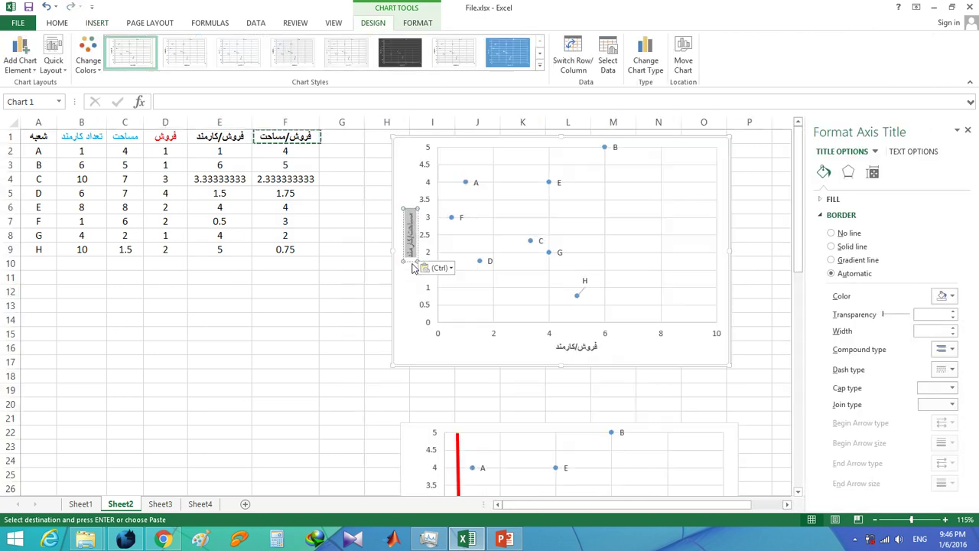
left_click(371, 294)
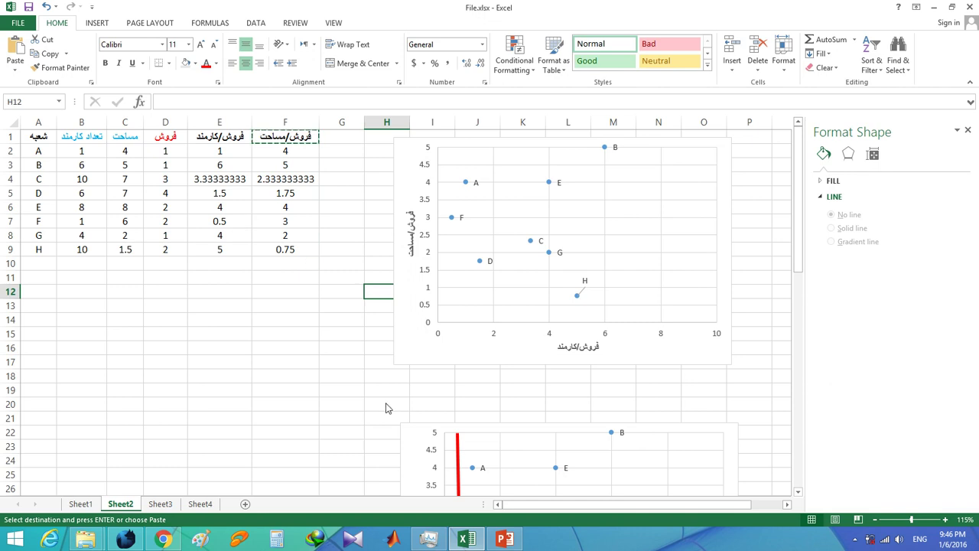
left_click(359, 380)
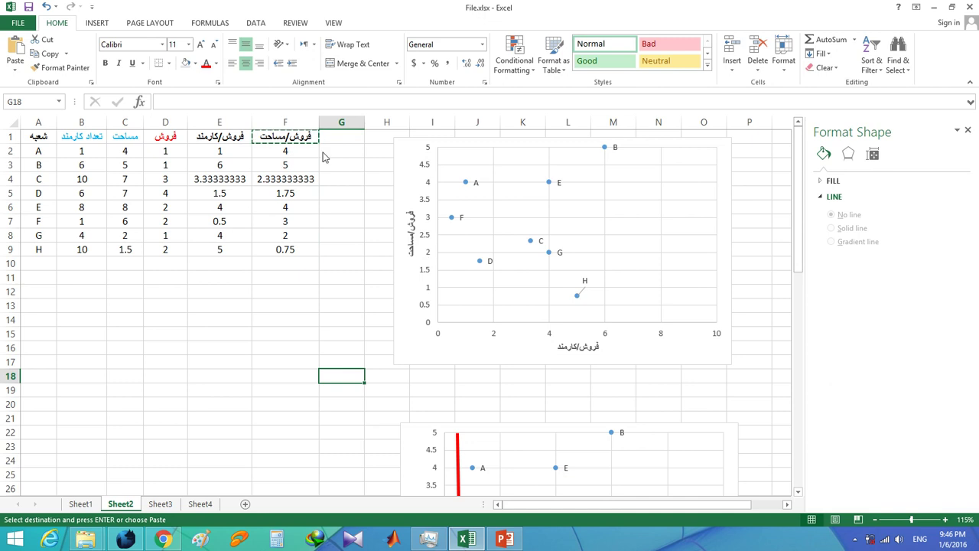
left_click(327, 307)
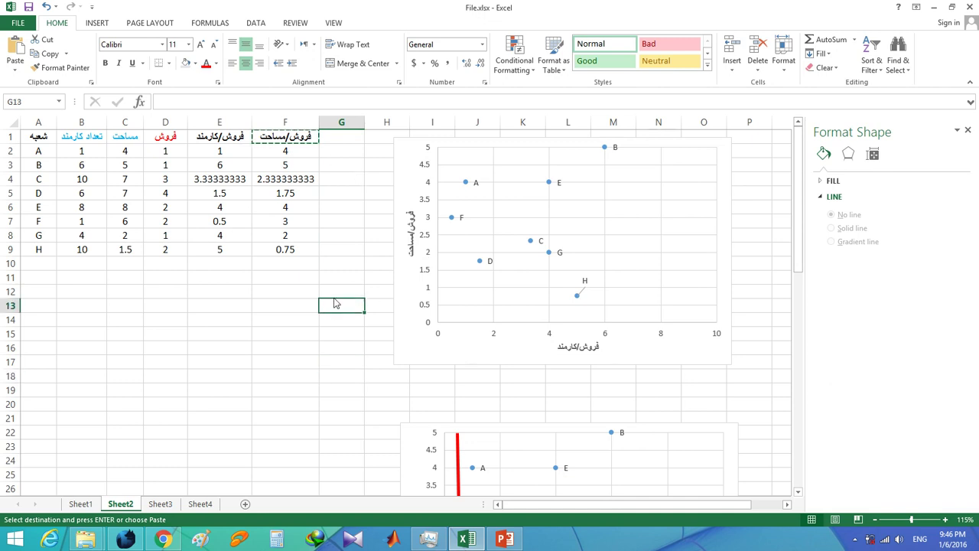
left_click(349, 207)
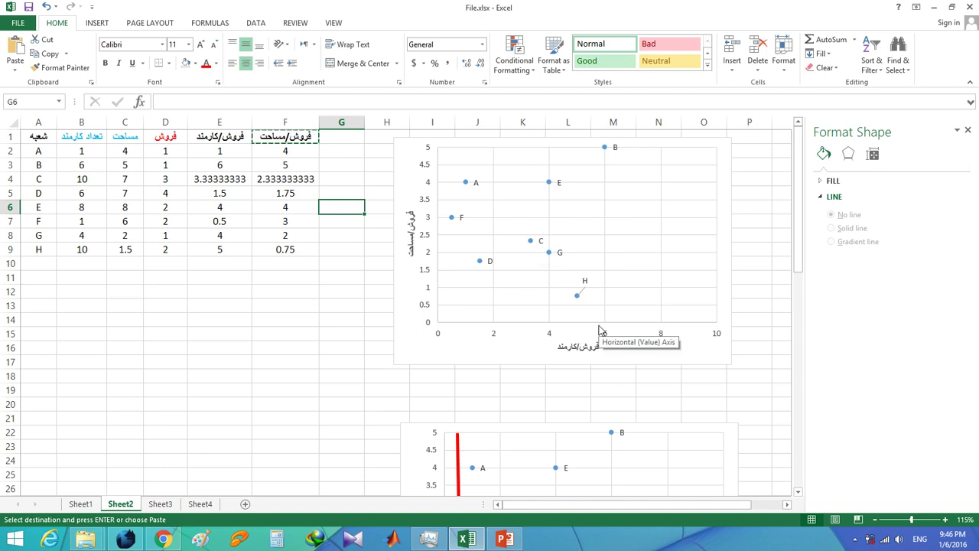
left_click(341, 338)
double_click(341, 338)
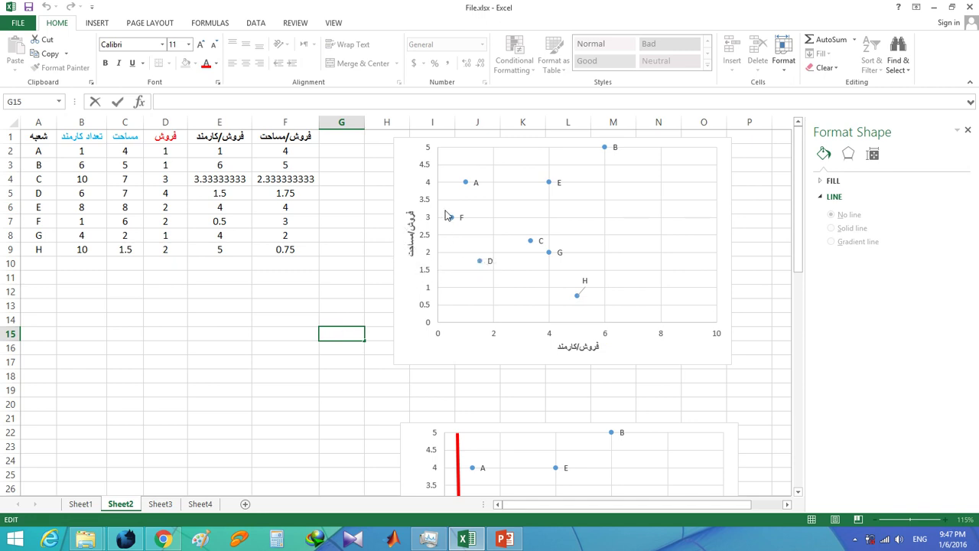
Compare the upper scatter chart on Sheet2 with the chart below it that has the red frontier through F, D and H
scroll(442, 230, "down", 6)
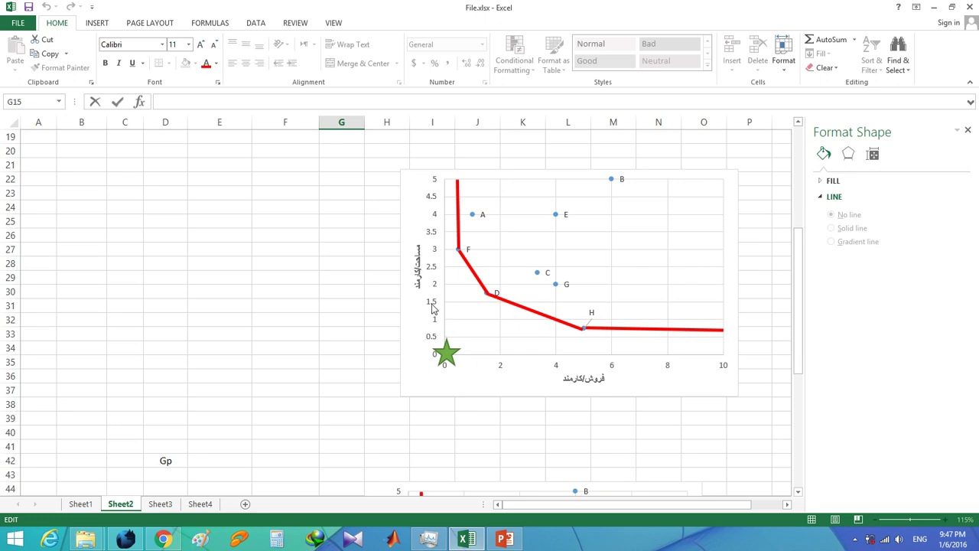
scroll(433, 308, "up", 6)
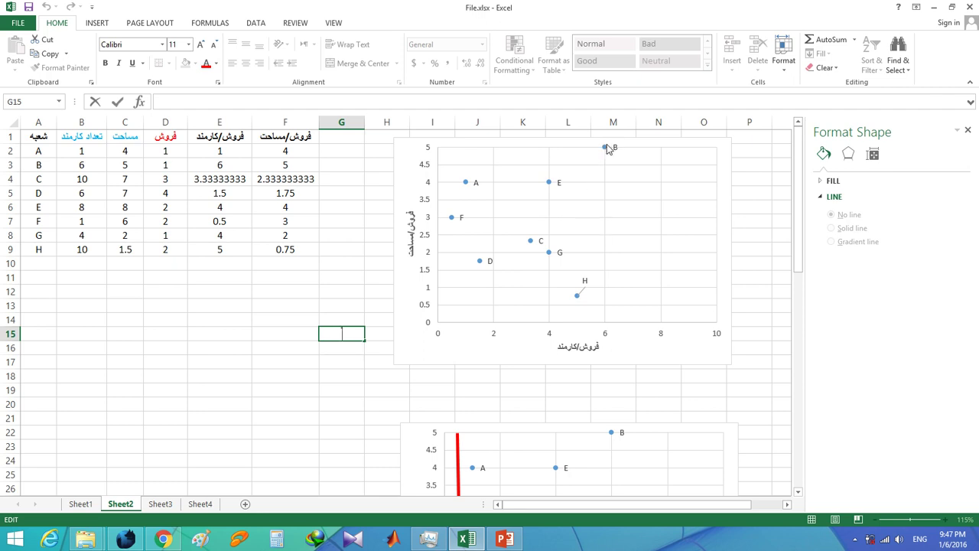
mouse_move(606, 149)
scroll(519, 305, "down", 5)
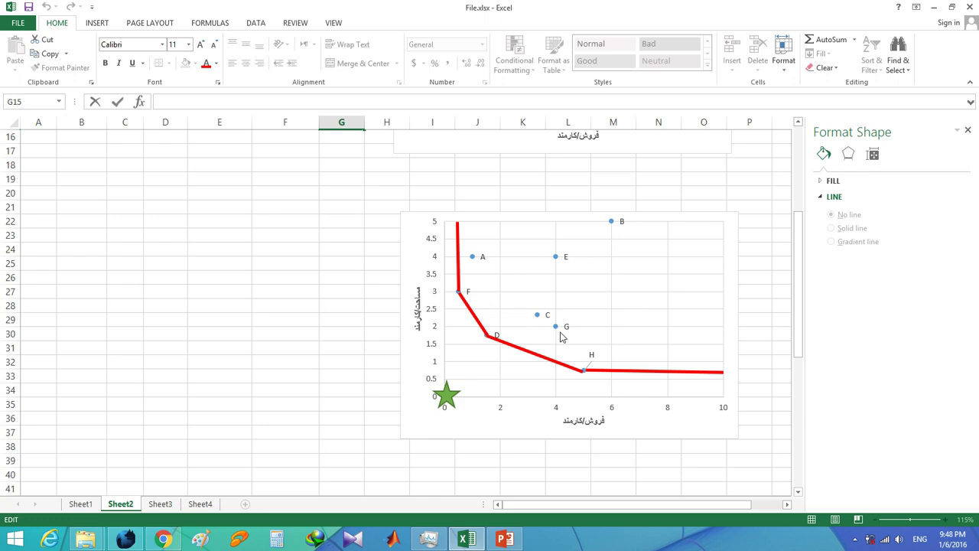
mouse_move(555, 331)
scroll(555, 339, "down", 6)
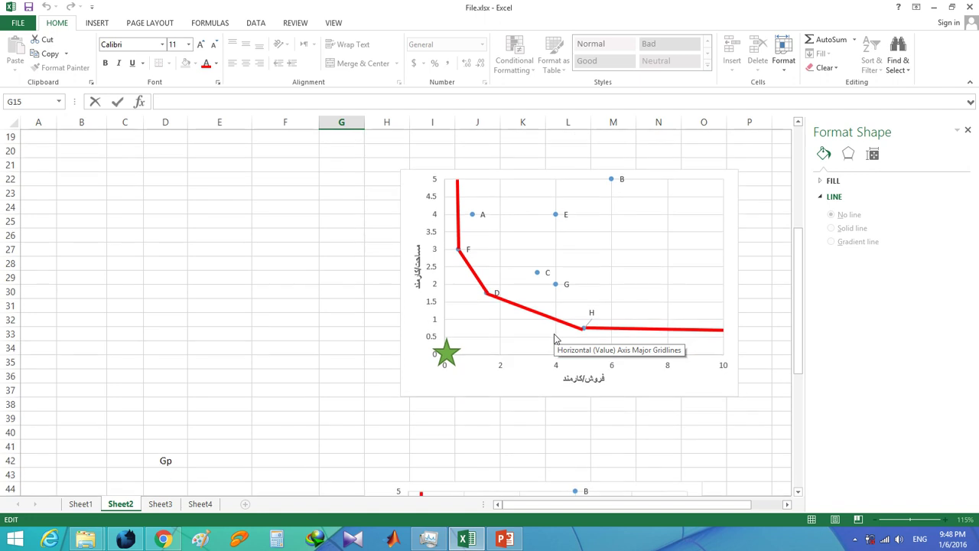
Examine point G's projection Gp on the red frontier and the efficiency formula E = Dis(Gp,0) / Dis(G,0) beneath the third chart
scroll(555, 339, "down", 1)
mouse_move(519, 346)
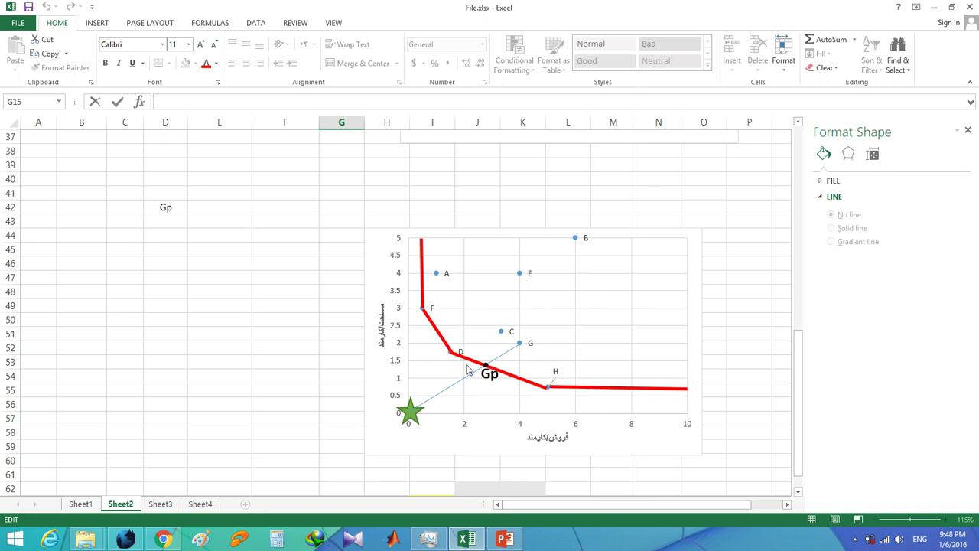
scroll(523, 382, "down", 2)
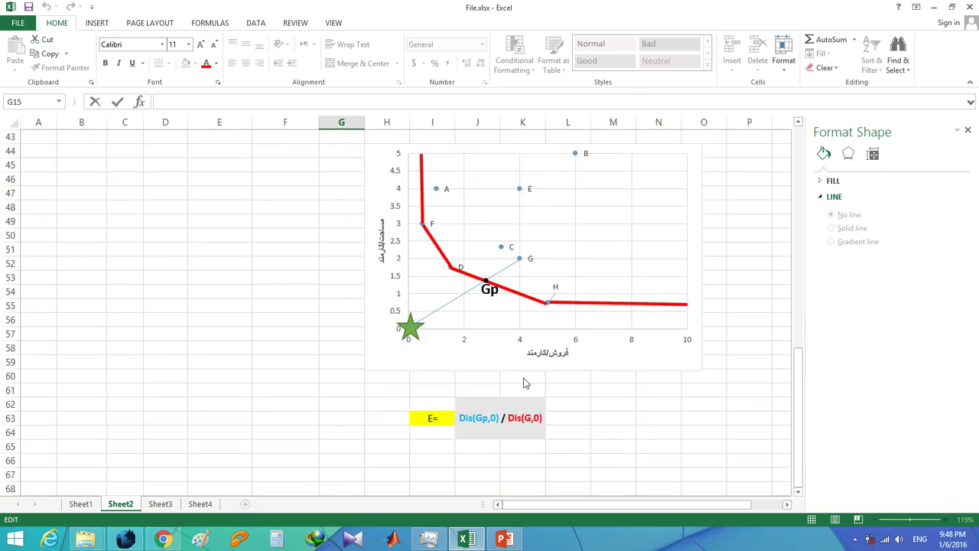
left_click(431, 423)
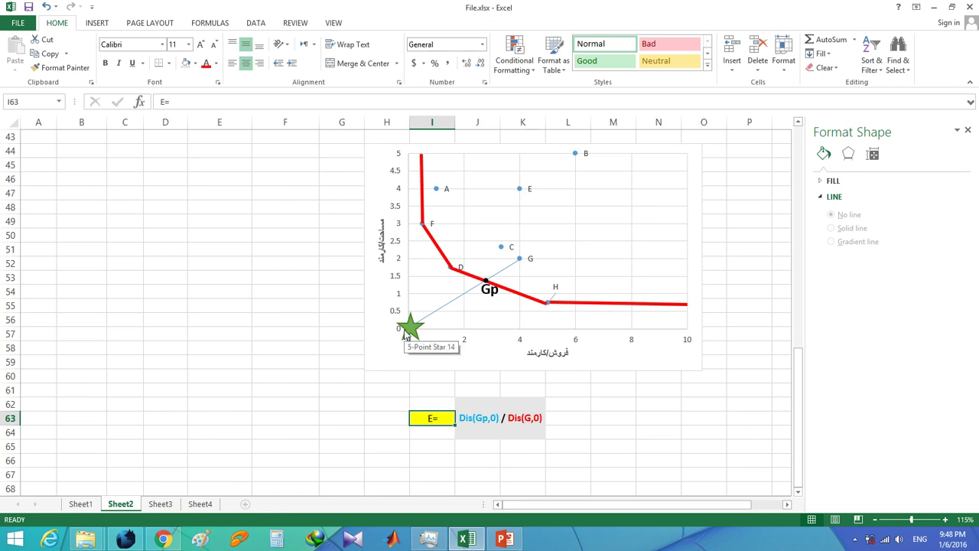
mouse_move(520, 262)
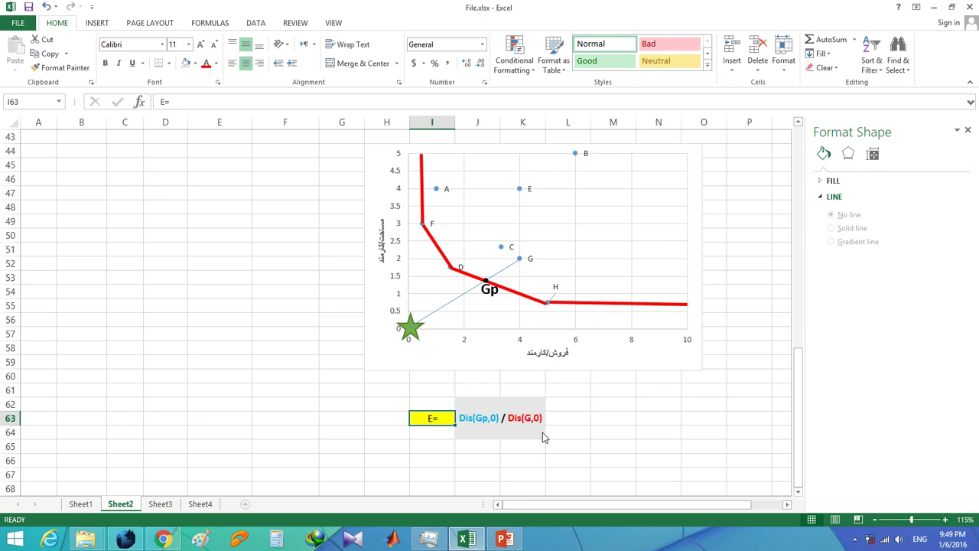
Open Sheet3 and examine the employee, sales and income columns and the first ratio column E
left_click(159, 503)
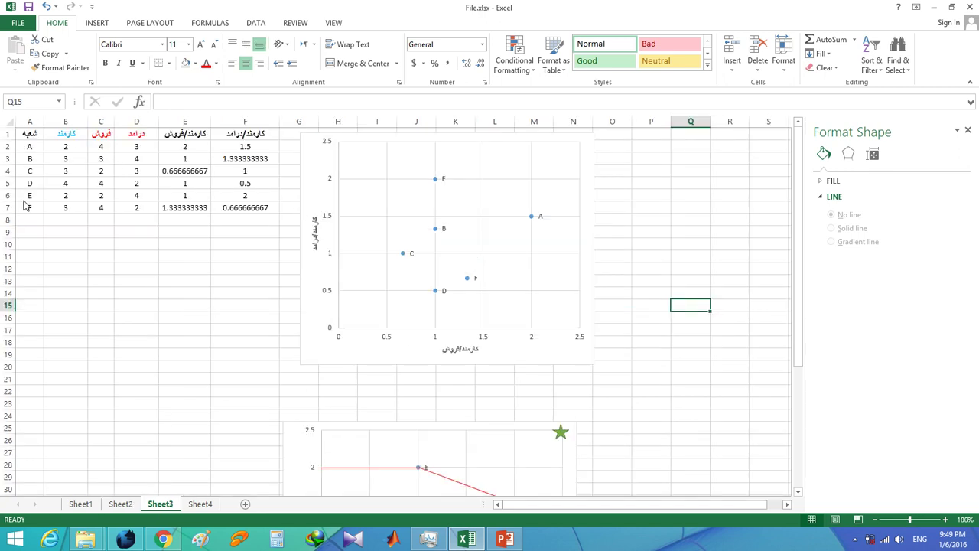
left_click(75, 136)
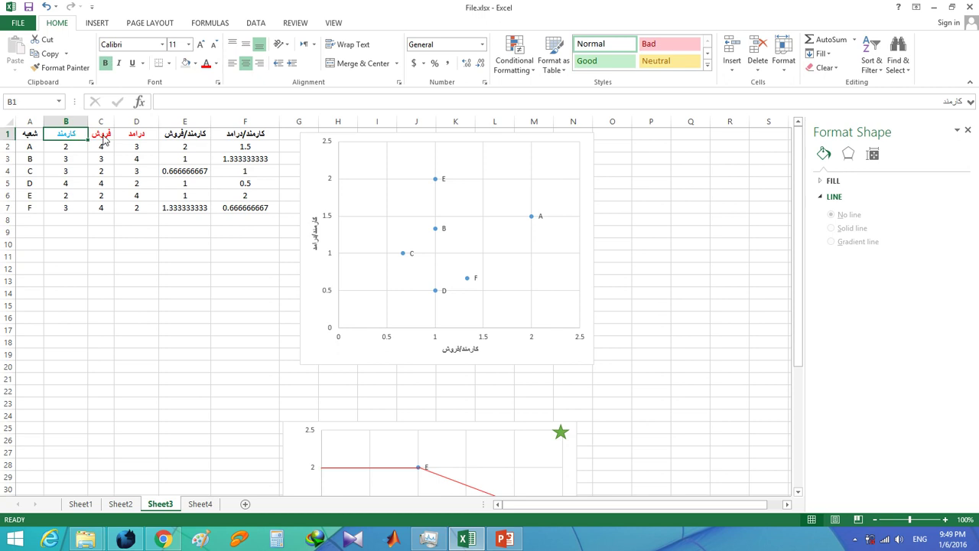
left_click(104, 136)
left_click(132, 139)
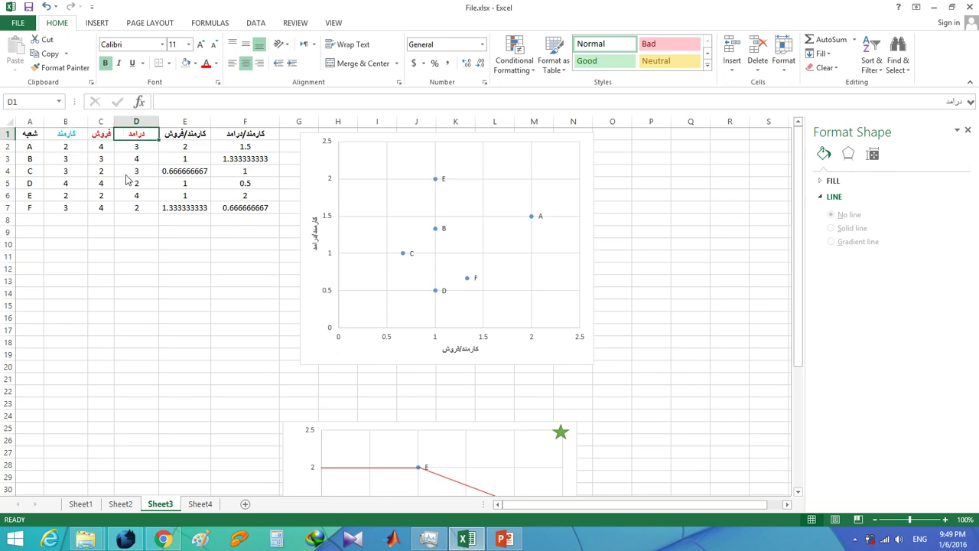
left_click(177, 139)
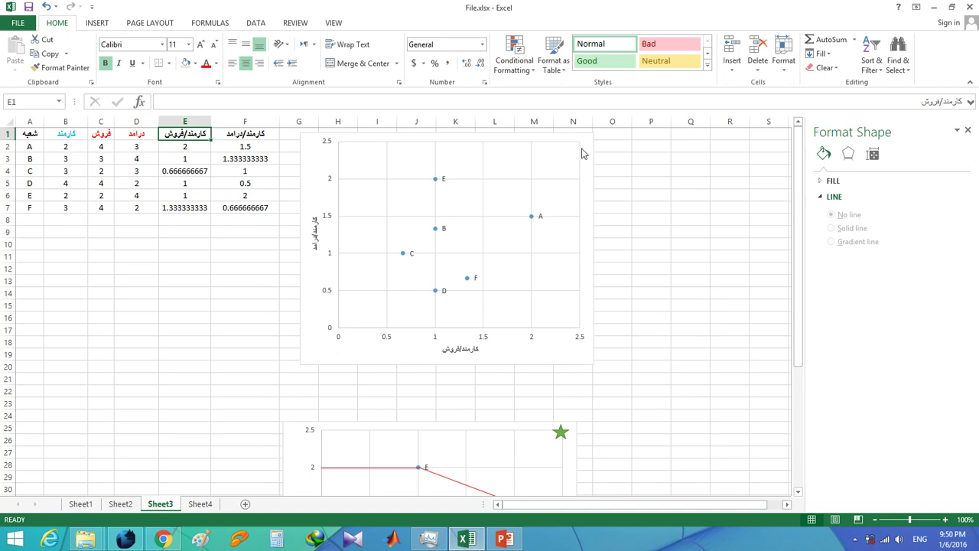
Compare the two scatter charts on Sheet3, including branch B's position relative to the red frontier through E and A
scroll(590, 248, "down", 2)
scroll(557, 361, "up", 2)
scroll(517, 252, "down", 5)
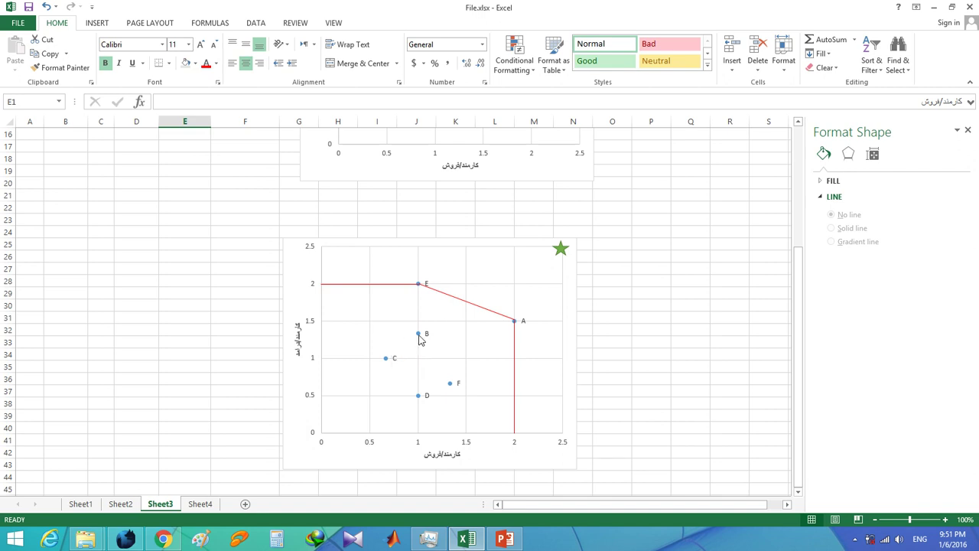
mouse_move(423, 335)
scroll(588, 338, "up", 3)
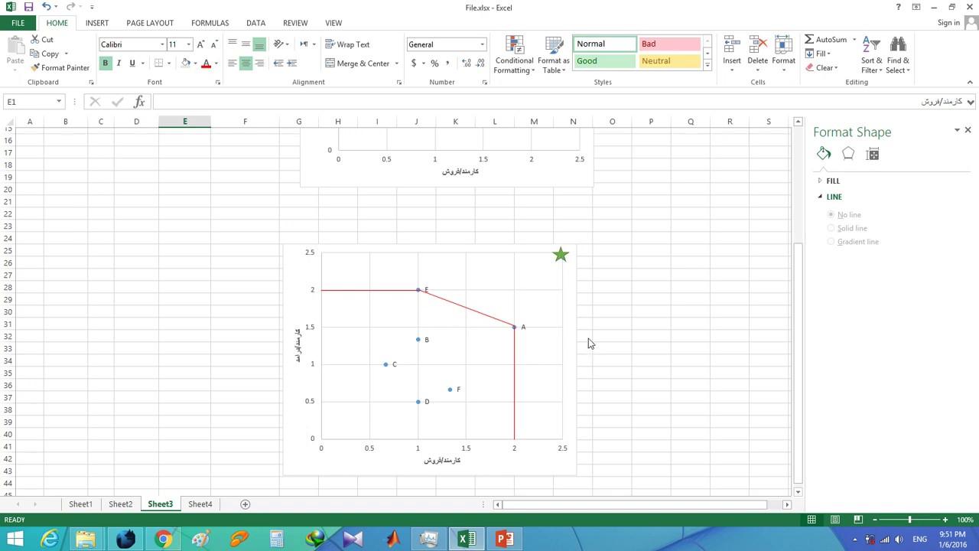
scroll(577, 341, "down", 3)
scroll(549, 360, "up", 1)
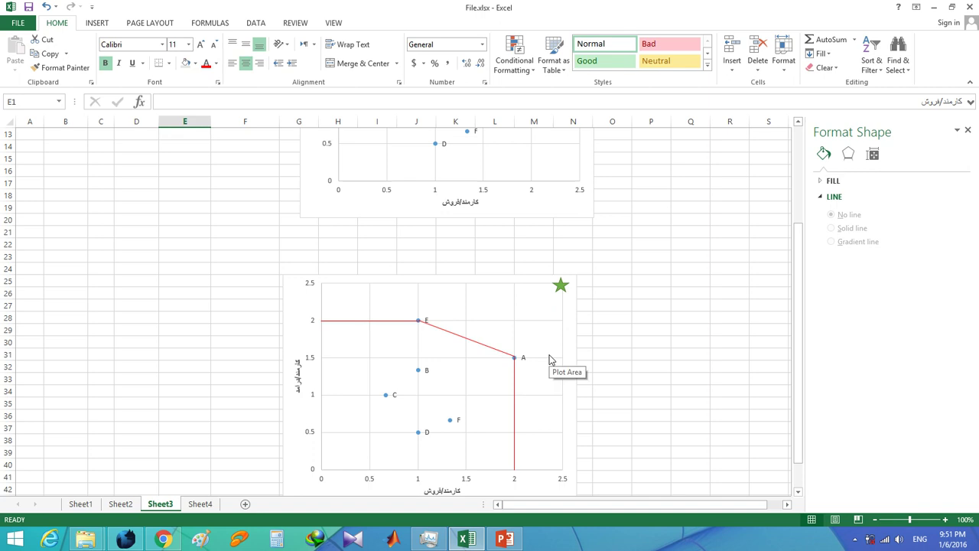
Open Sheet4 and examine the employee, area, sales and income columns together with their weights in B1:E1
left_click(200, 504)
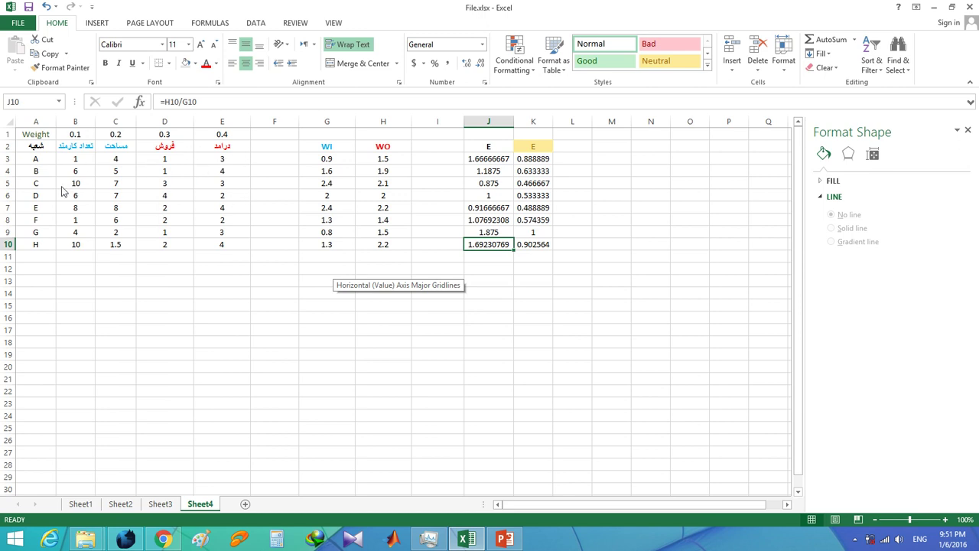
left_click(87, 151)
key("Tab")
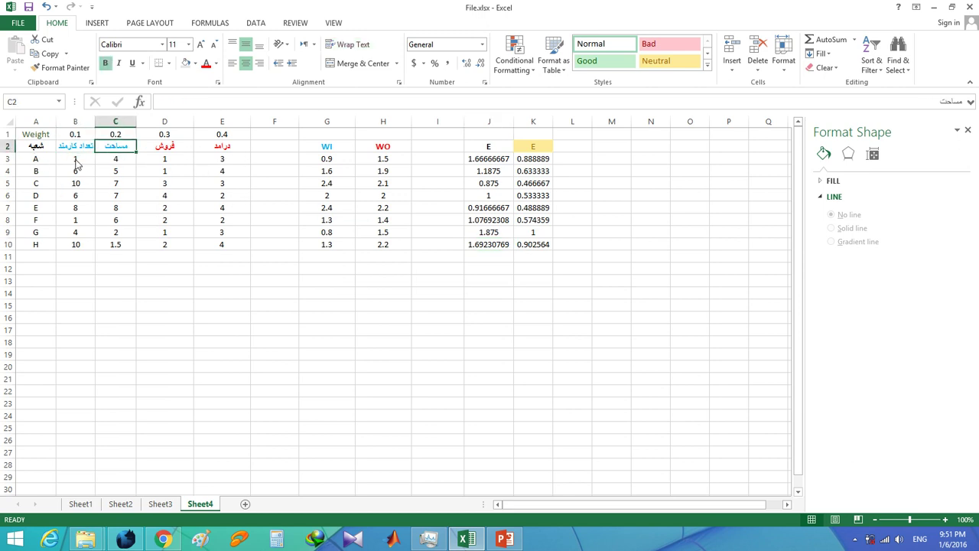
left_click(73, 150)
key("Tab")
key("Tab")
key("Tab")
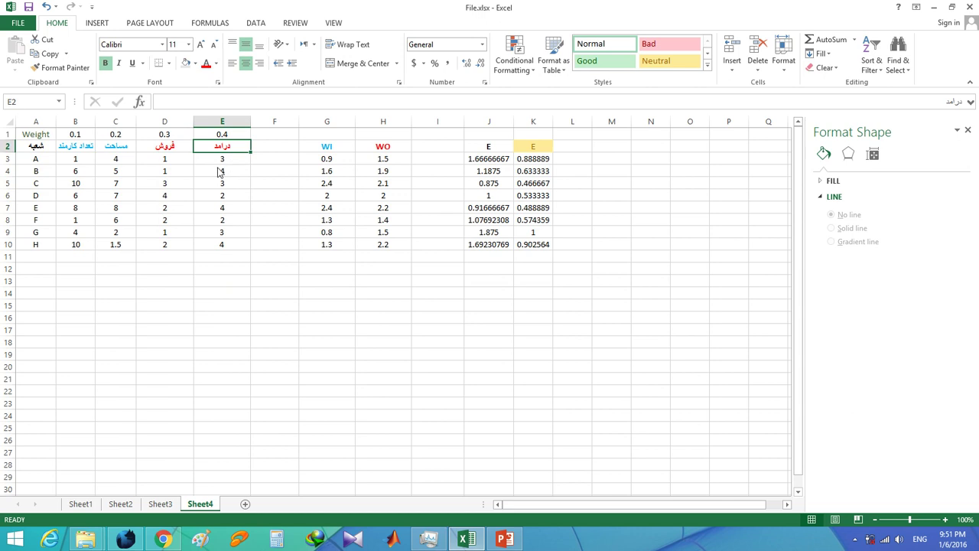
left_click(233, 162)
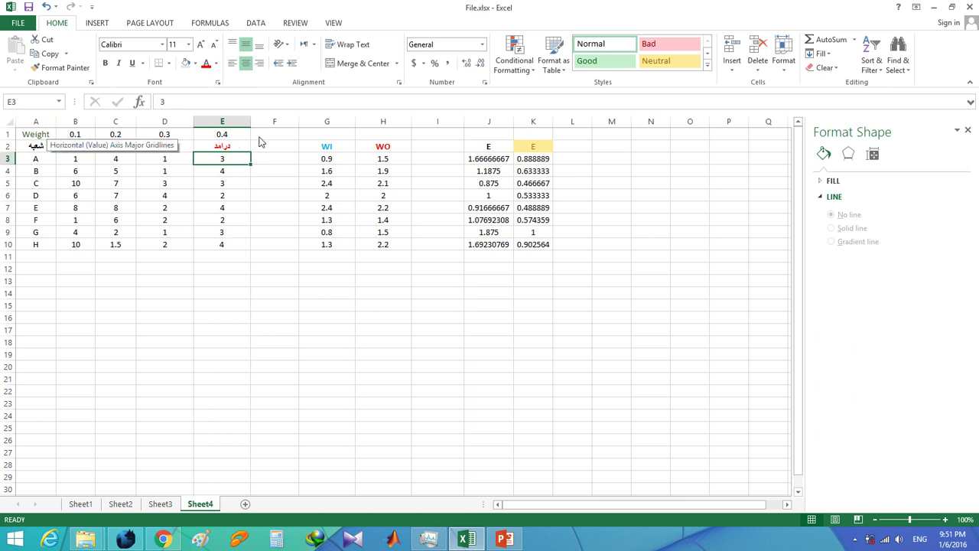
left_click_drag(247, 137, 80, 138)
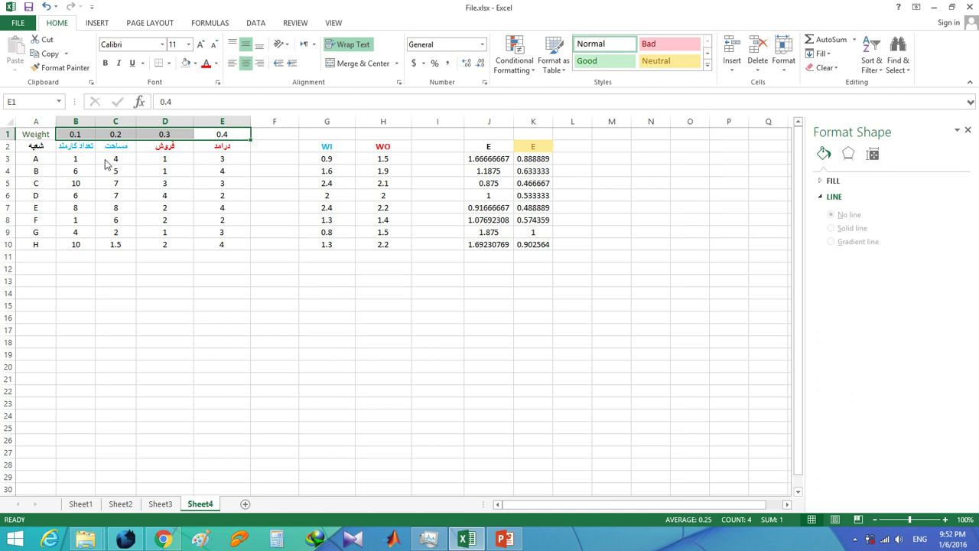
left_click(75, 159)
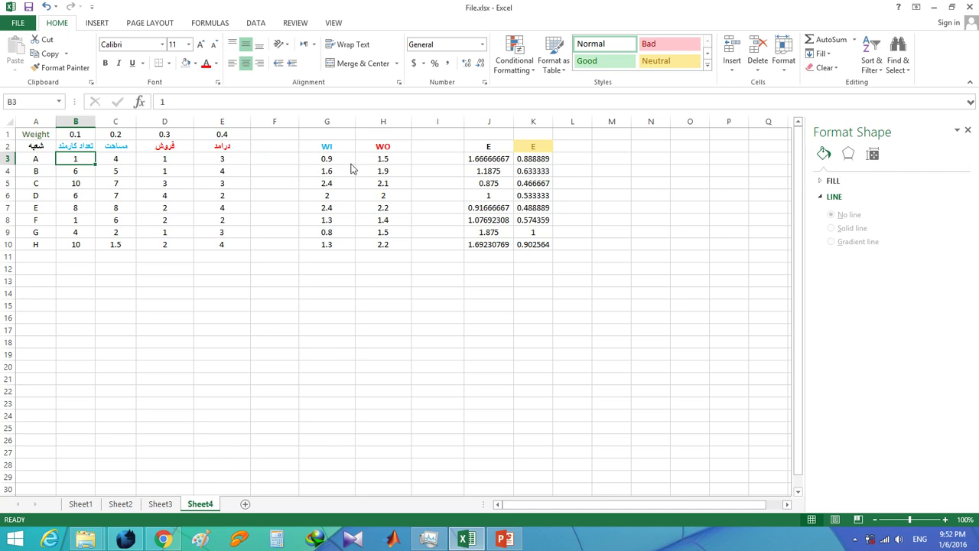
Examine the WI and WO columns and the weighted-output formula in H3, leaving the cell contents as they are
left_click(387, 148)
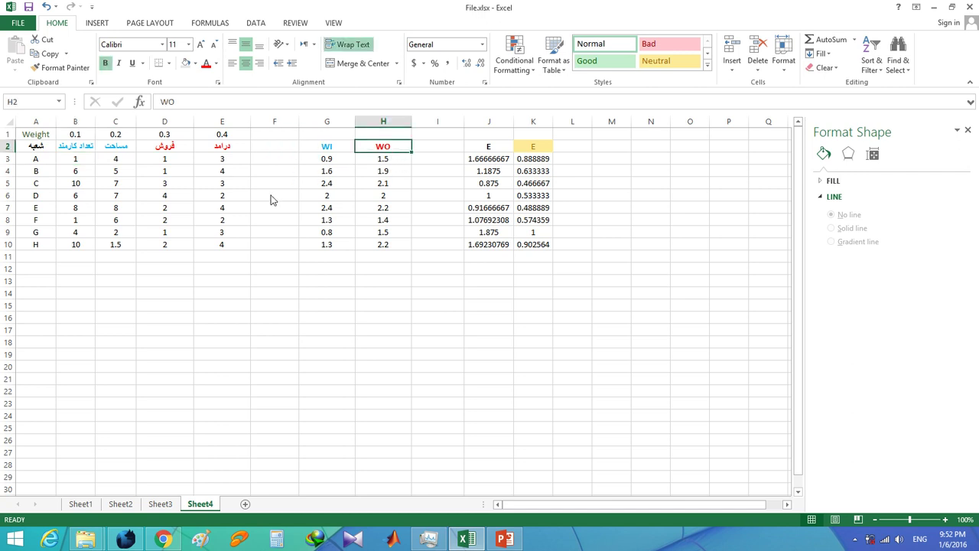
left_click(324, 149)
double_click(380, 150)
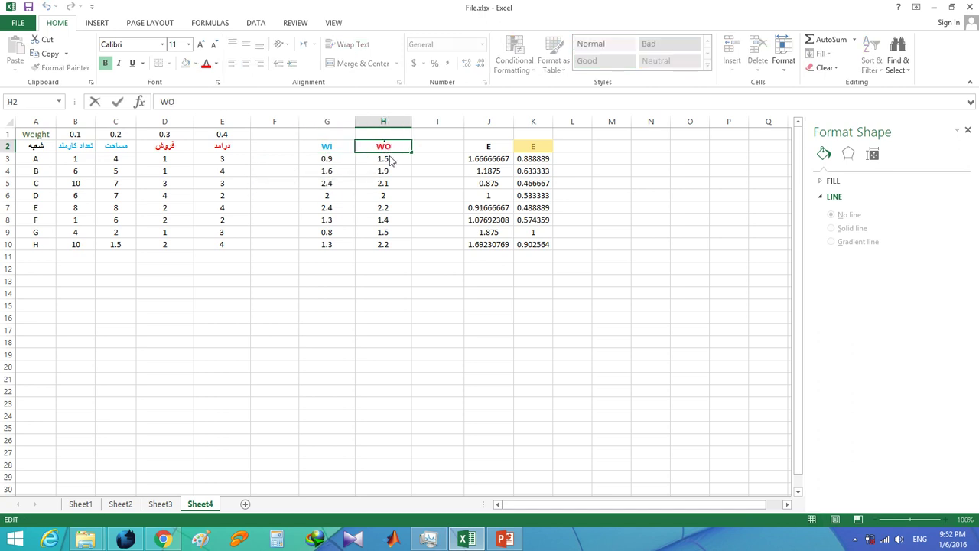
left_click(388, 162)
double_click(388, 162)
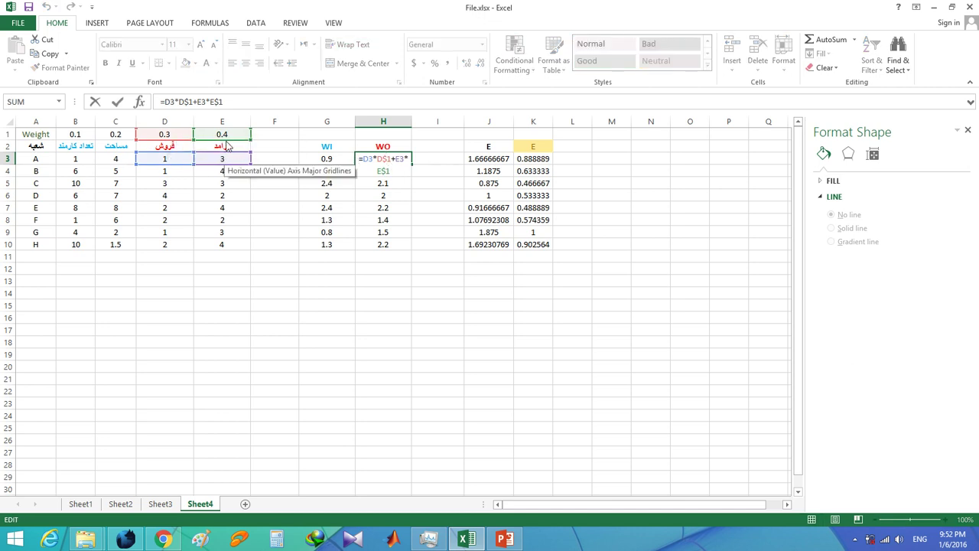
key("Escape")
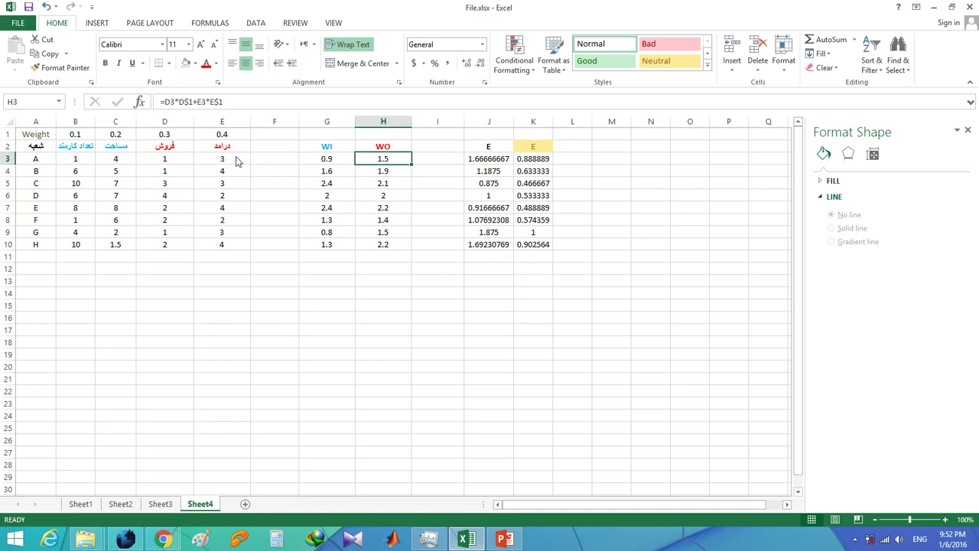
Examine the weighted-input formulas for branches A and F in G3 and G8, leaving the cell contents as they are
left_click(324, 151)
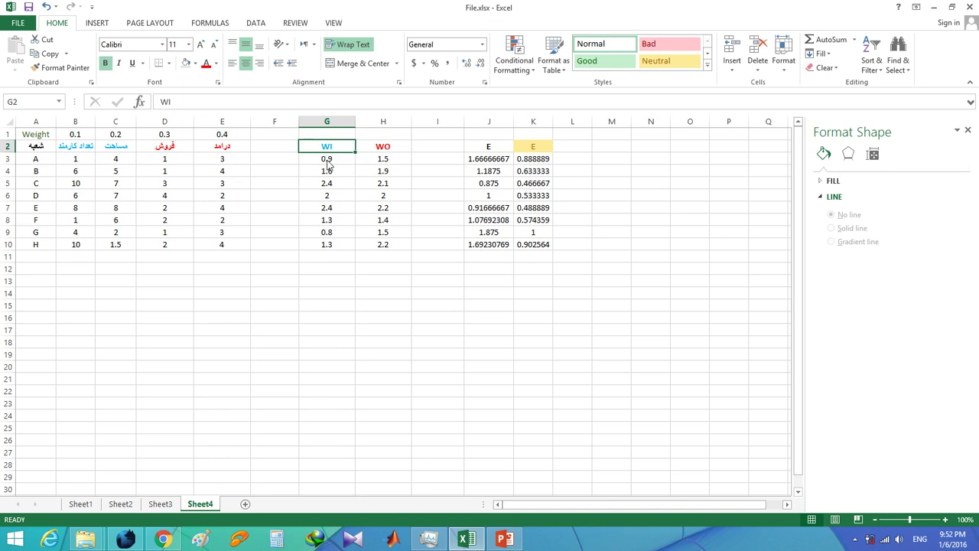
double_click(326, 159)
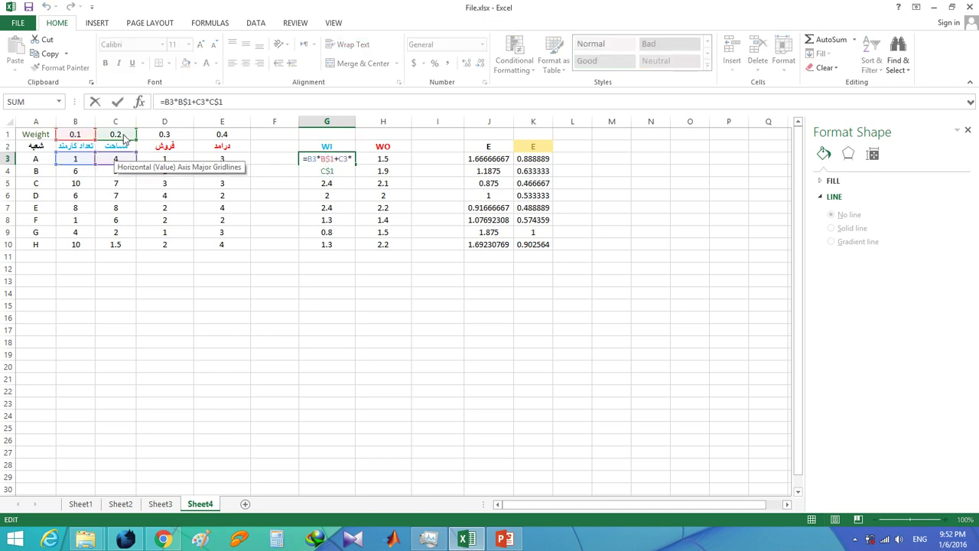
key("Return")
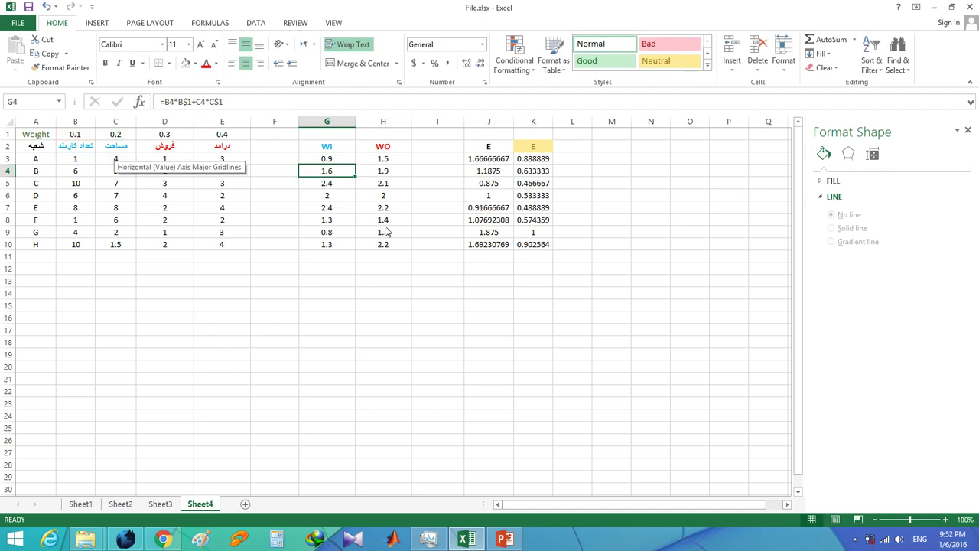
left_click(342, 220)
double_click(342, 220)
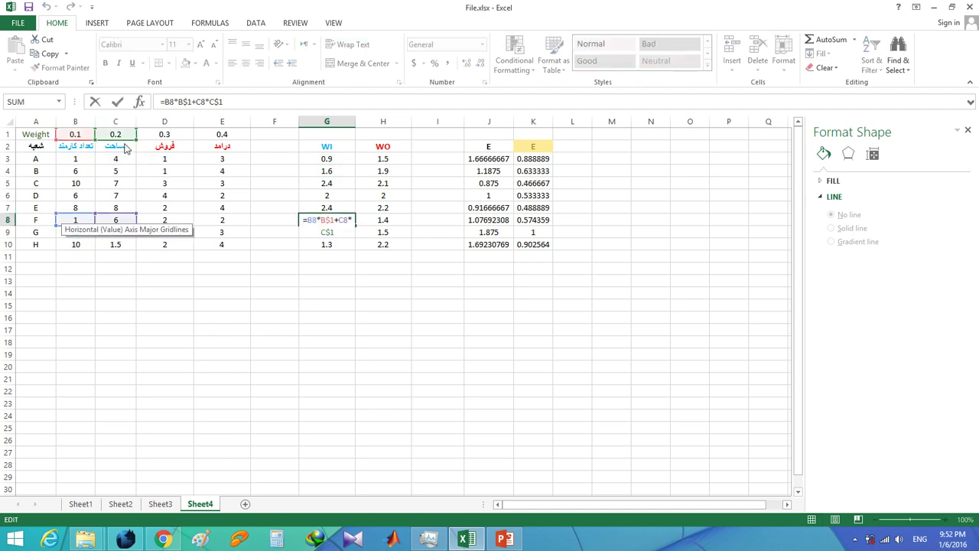
key("Return")
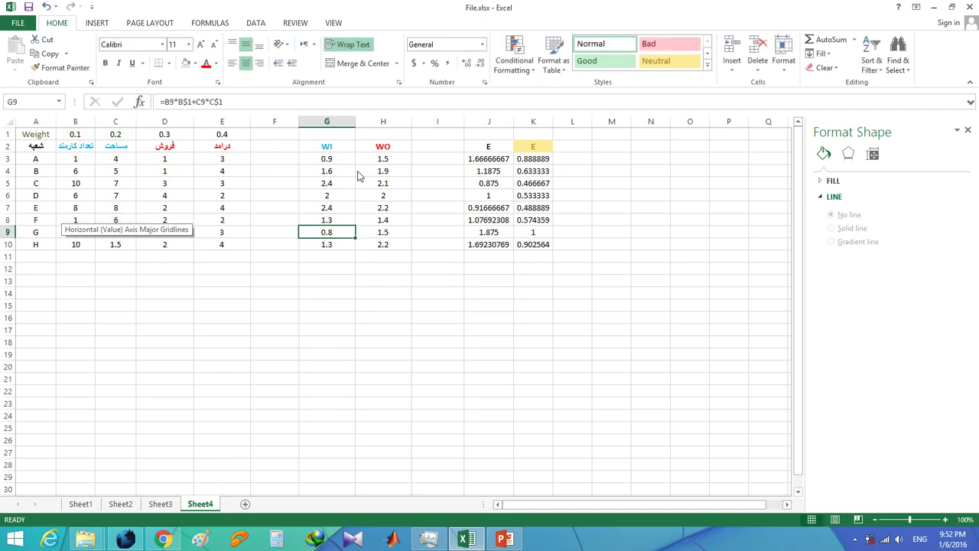
Examine the efficiency formula in J3, its weighted-output source in H3, and the efficiency values in J3:J10
left_click(481, 160)
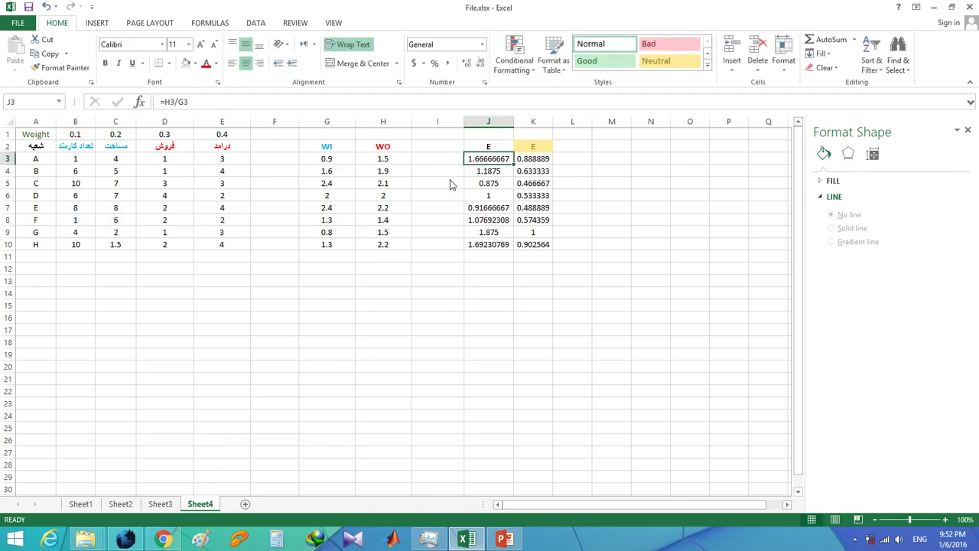
left_click(386, 160)
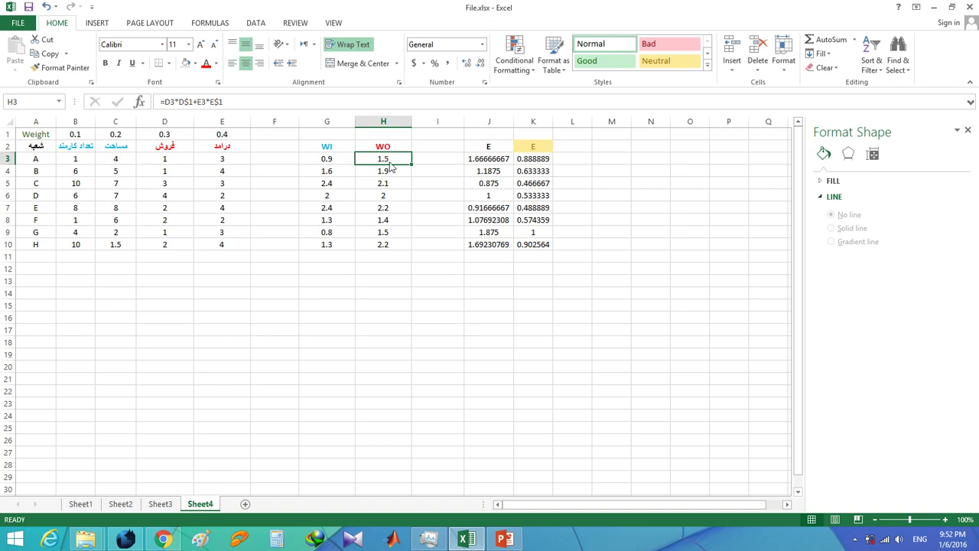
left_click_drag(500, 163, 495, 253)
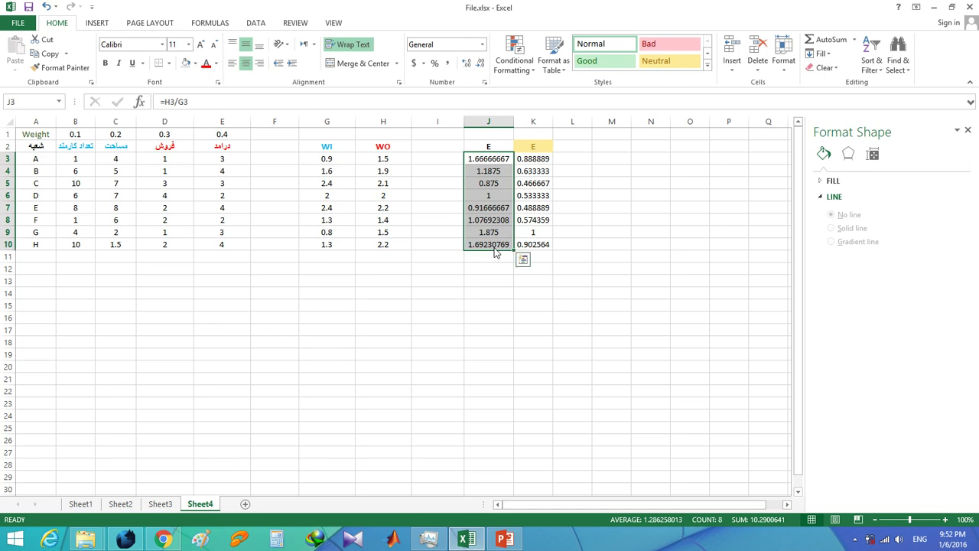
Examine the normalised efficiency formula in K3 and the values in K3:K10, along with the weights in B1:E1
double_click(541, 161)
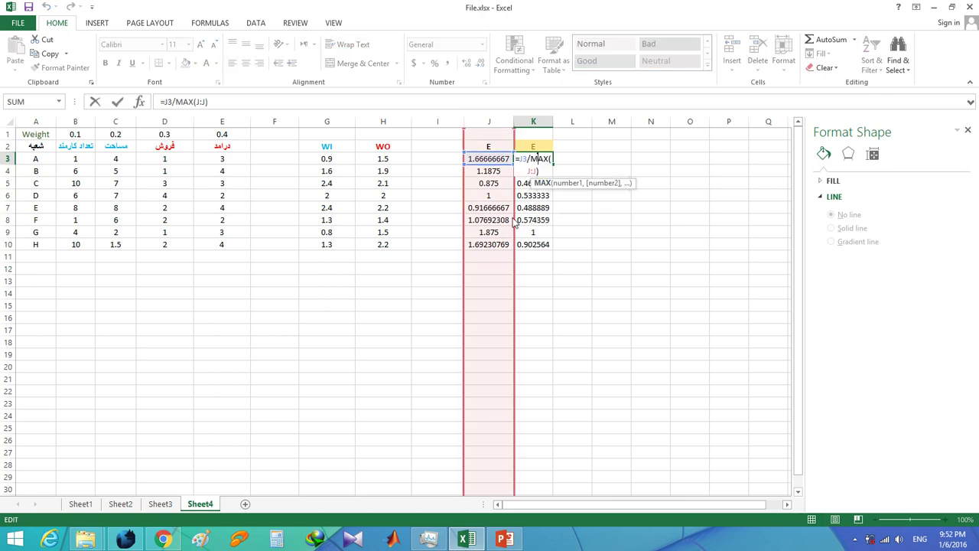
key("Return")
left_click_drag(552, 158, 552, 247)
left_click(547, 236)
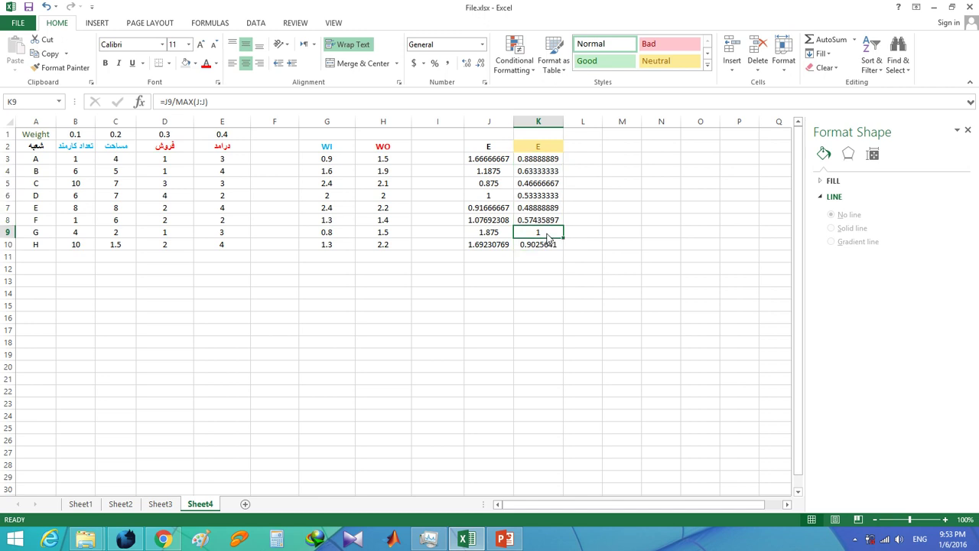
left_click_drag(541, 155, 552, 262)
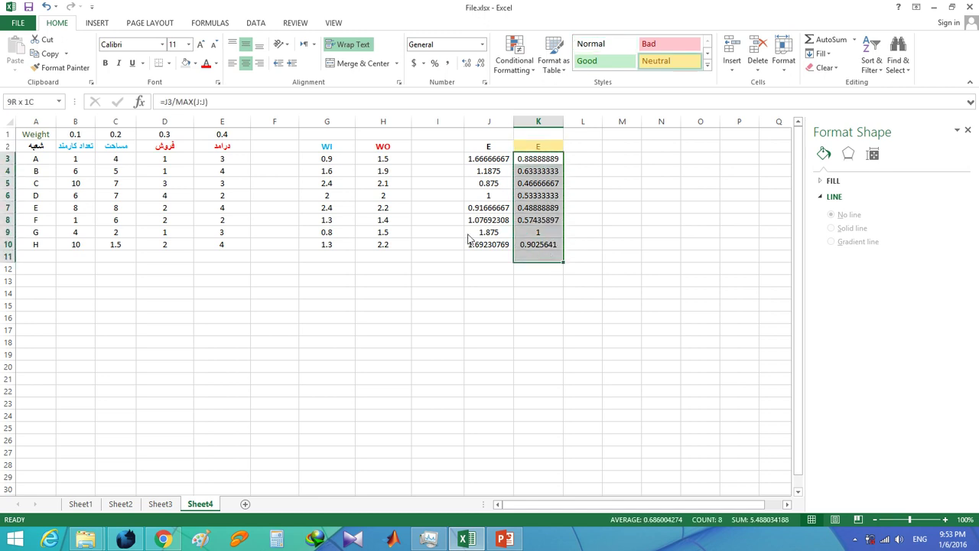
left_click_drag(77, 137, 228, 144)
left_click(537, 236)
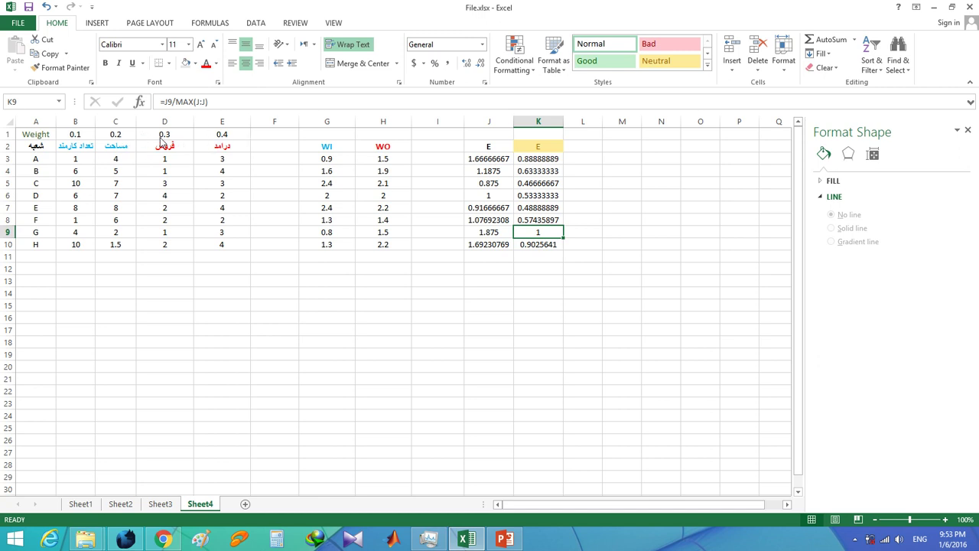
Try an area weight of 0.8 in C1 to see its effect on the efficiencies, and undo the change
left_click(122, 137)
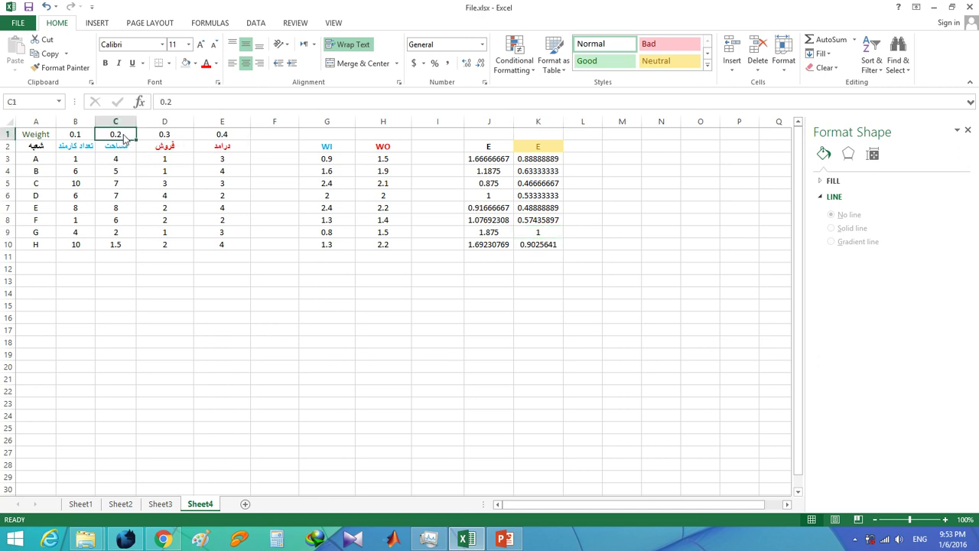
type("0.8")
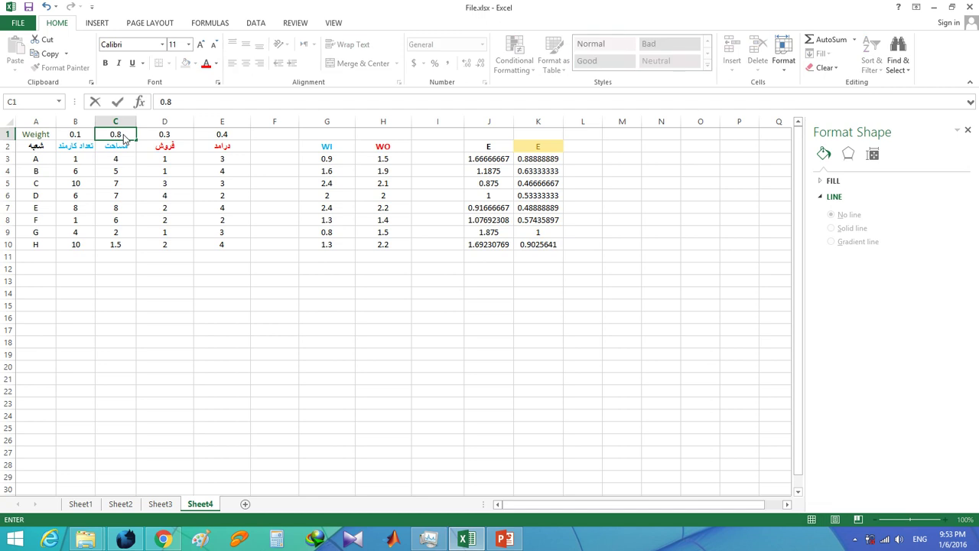
key("Return")
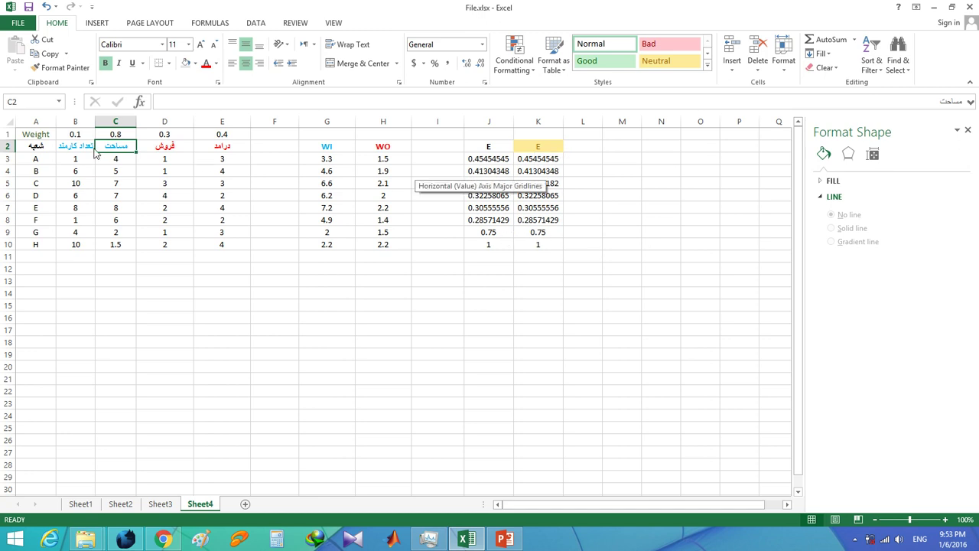
key("ctrl+z")
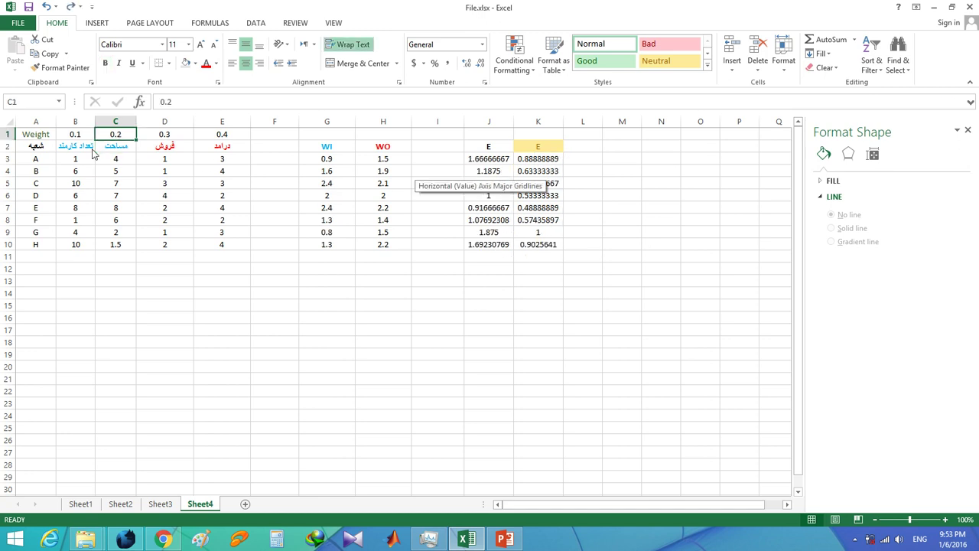
Try a sales weight of 0.01 in D1, compare the efficiencies in column K, and set the weight back to 0.3
left_click(170, 139)
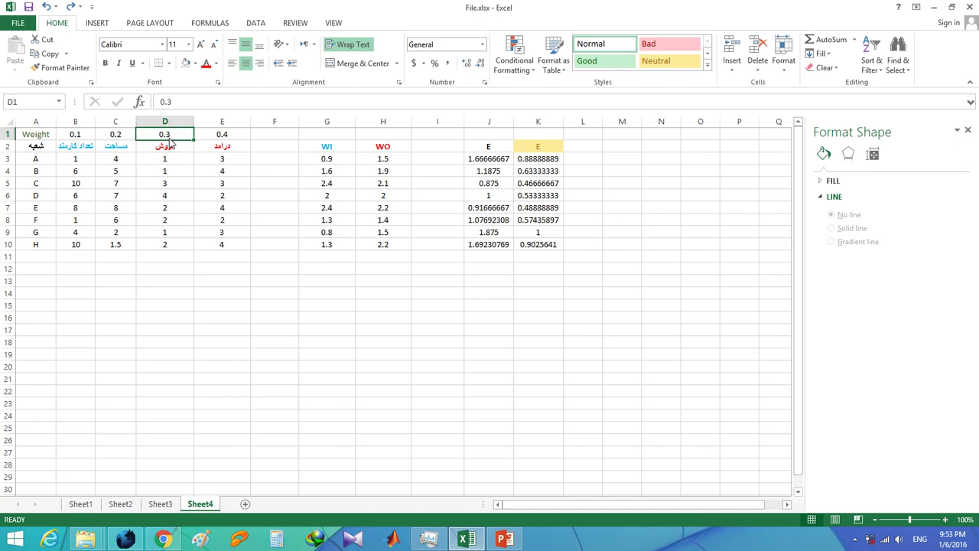
type("0.01")
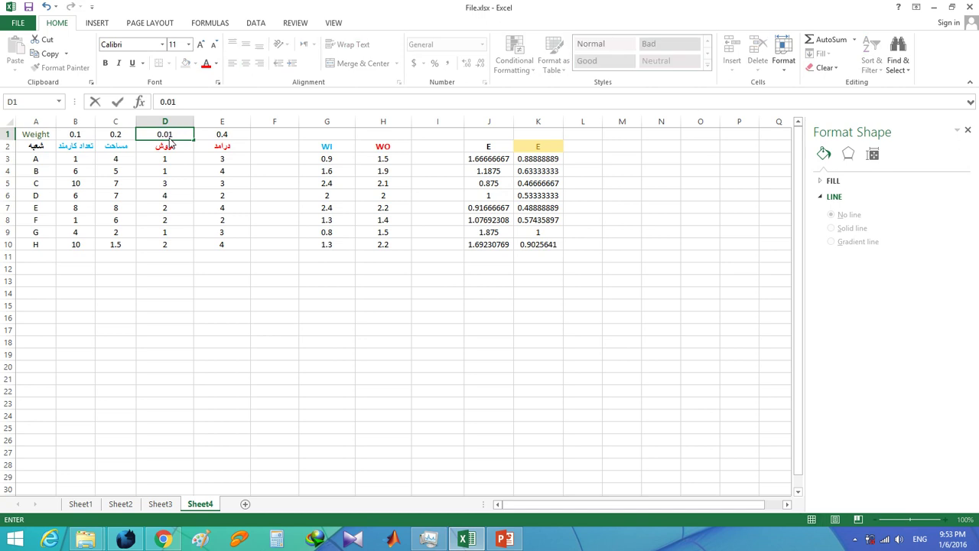
key("Return")
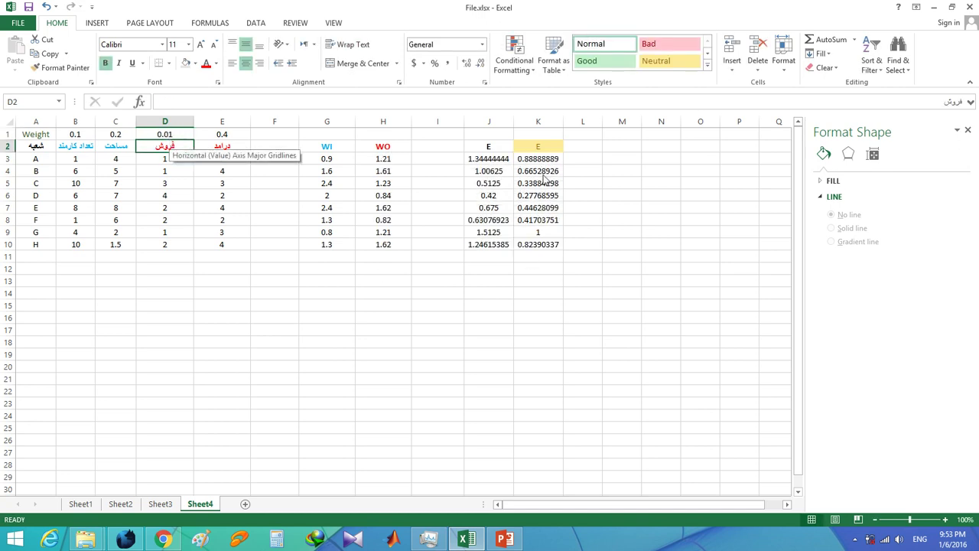
left_click(175, 137)
type("0.")
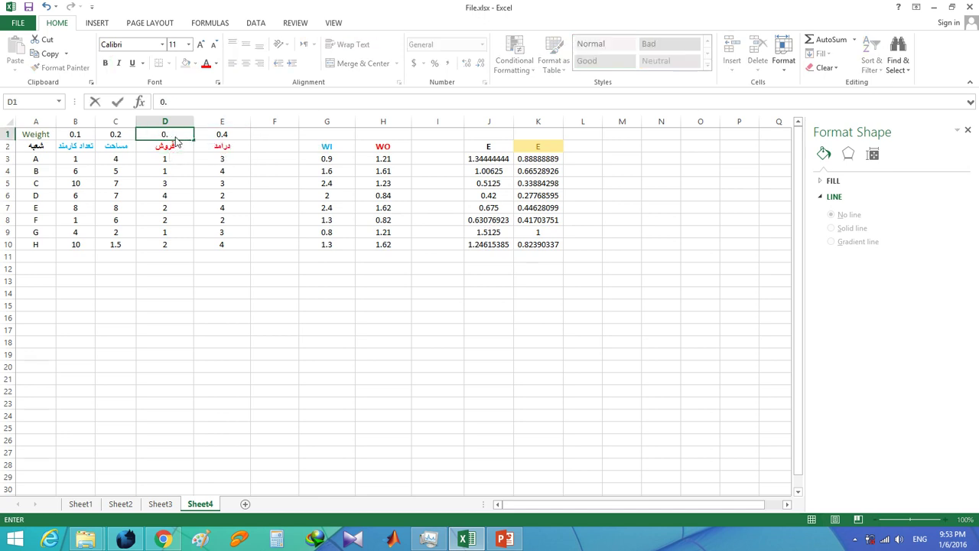
type("3")
key("ctrl+Return")
Try an employee weight of 1 in B1, check branch A's efficiency in K3, and undo the weight change
left_click(90, 134)
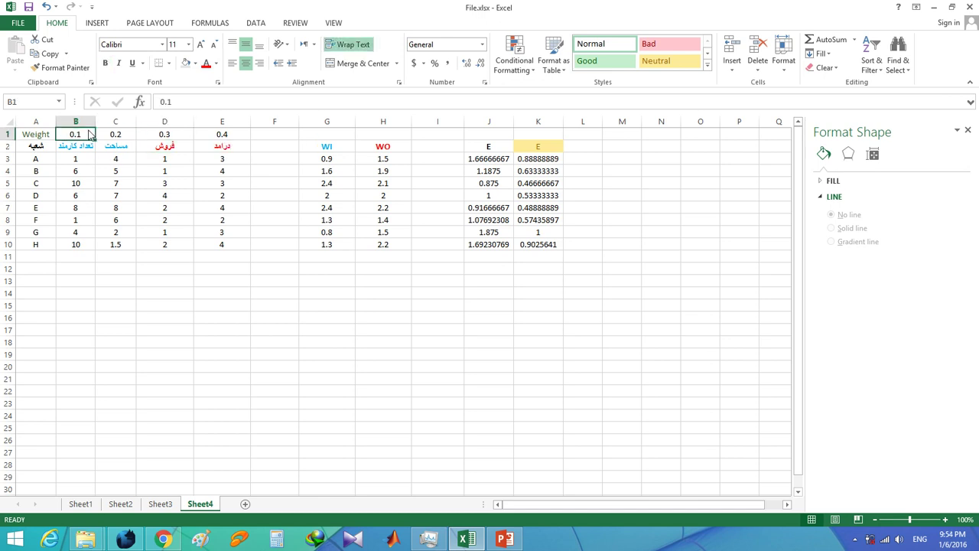
type("1")
key("Return")
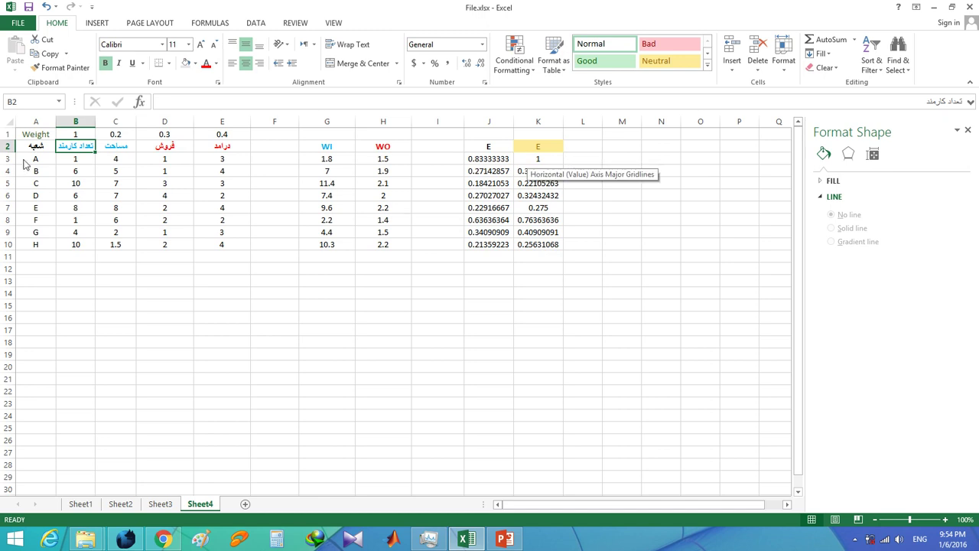
left_click(552, 159)
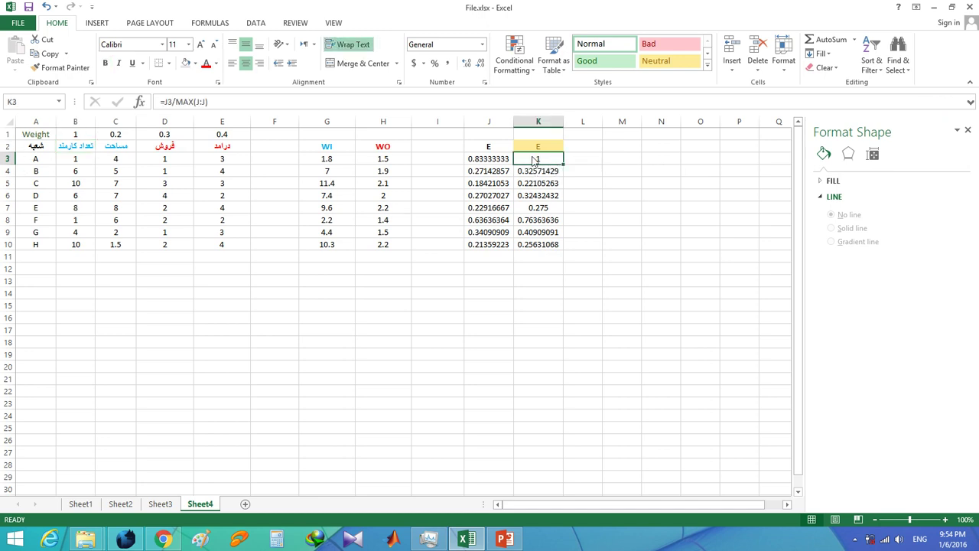
key("ctrl+z")
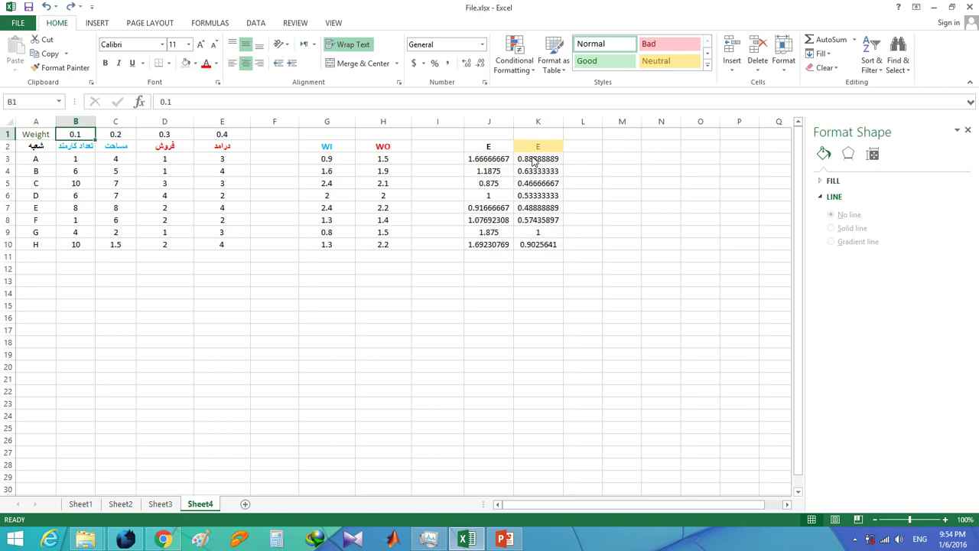
left_click(200, 332)
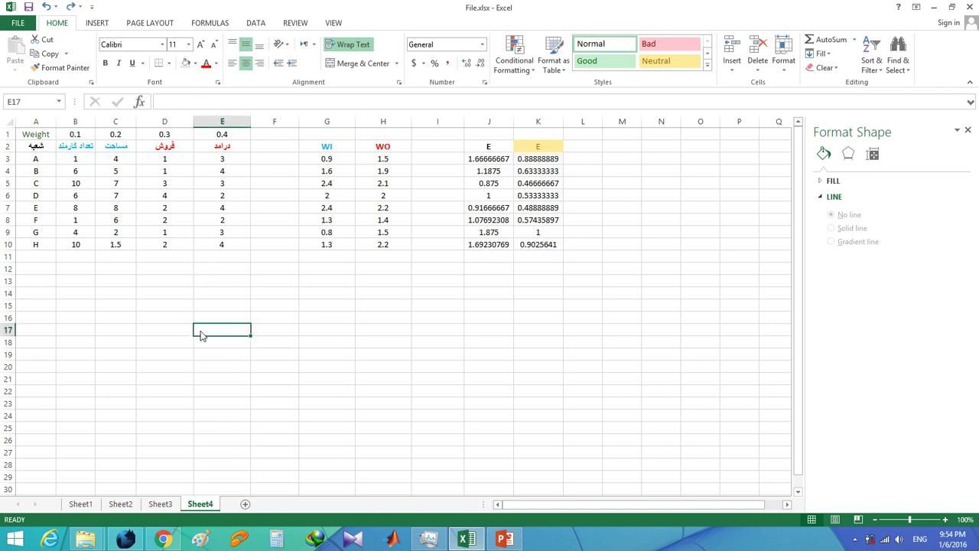